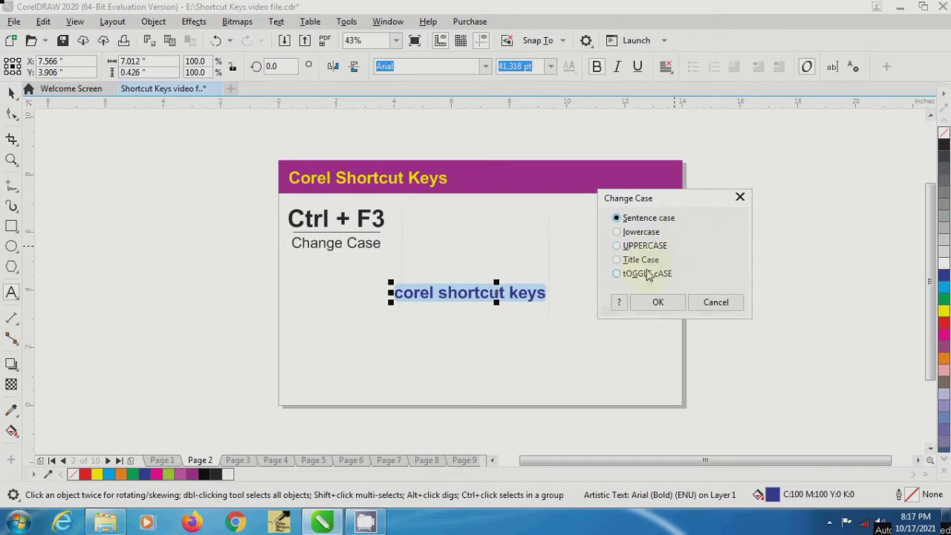
# Step: Change the case of the "corel shortcut keys" text to Title Case and deselect the text
pyautogui.click(658, 264)
pyautogui.press('Return')
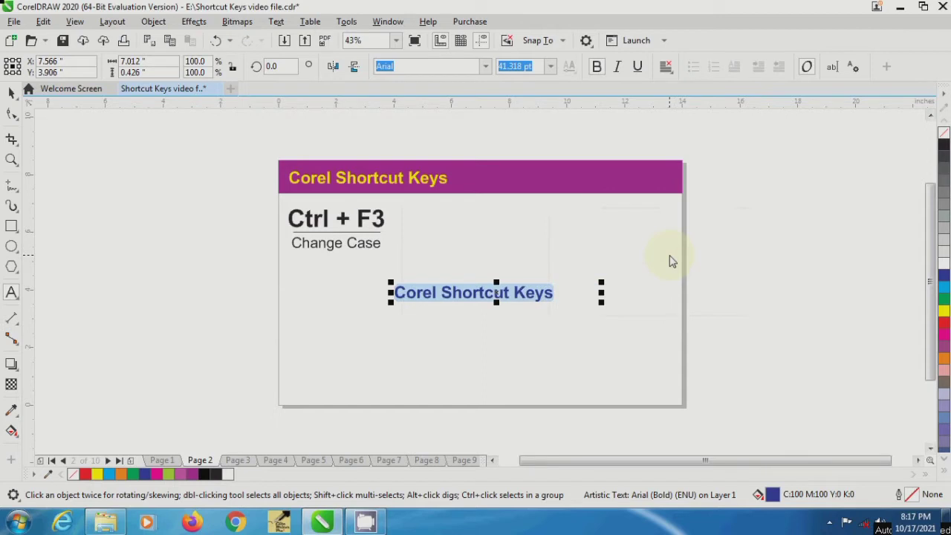
pyautogui.click(11, 92)
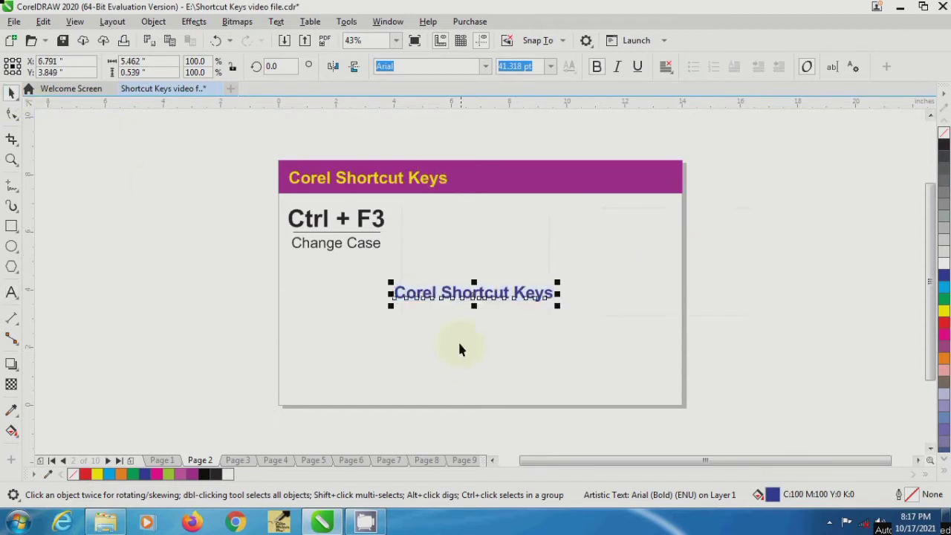
pyautogui.click(437, 329)
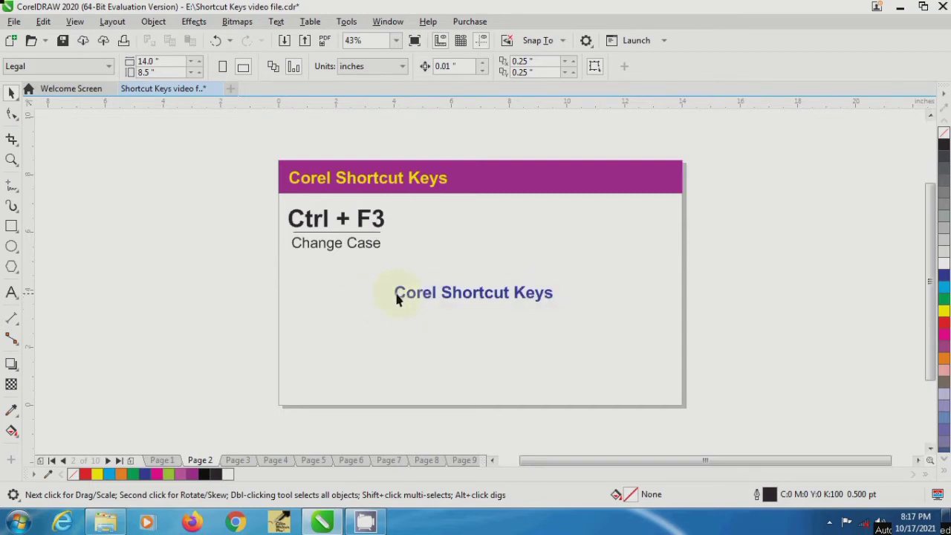
# Step: Examine the initial letters of the words in the blue "Corel Shortcut Keys" text up close by highlighting them
pyautogui.scroll(2, 401, 301)
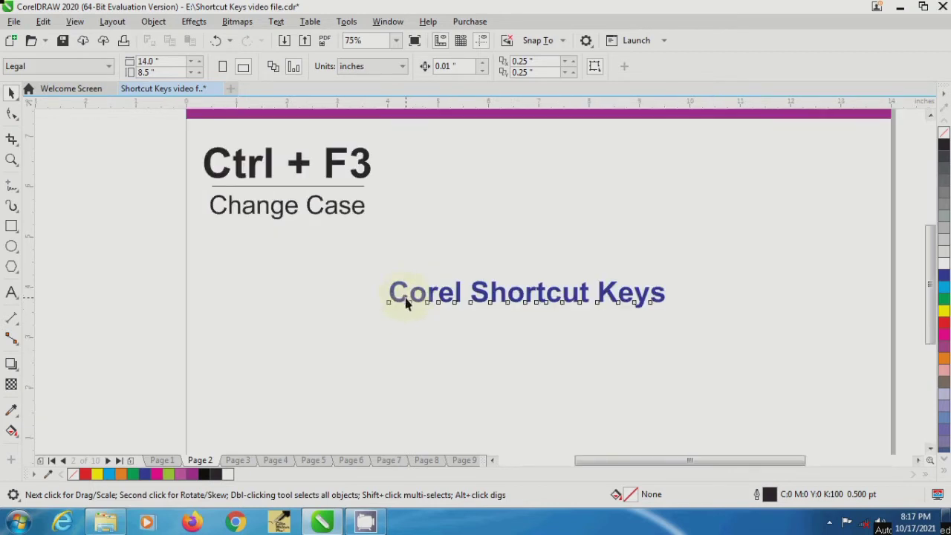
pyautogui.click(401, 297)
pyautogui.doubleClick(405, 293)
pyautogui.moveTo(410, 294); pyautogui.dragTo(388, 288)
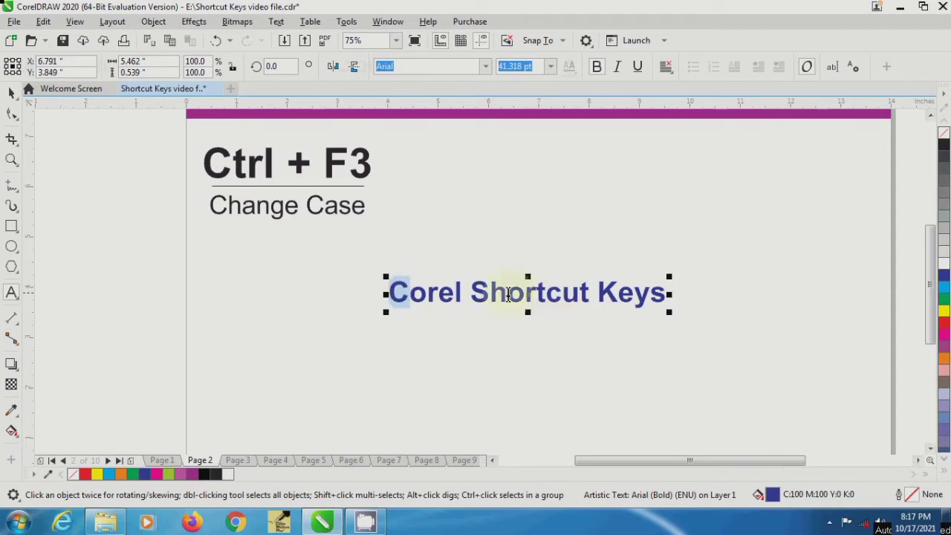
pyautogui.moveTo(472, 292); pyautogui.dragTo(489, 292)
pyautogui.moveTo(600, 293); pyautogui.dragTo(617, 293)
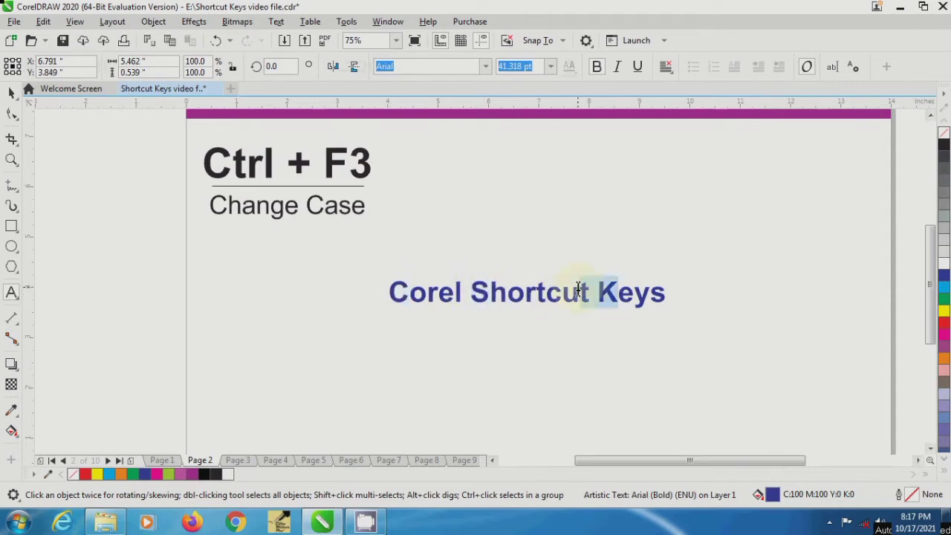
pyautogui.click(614, 294)
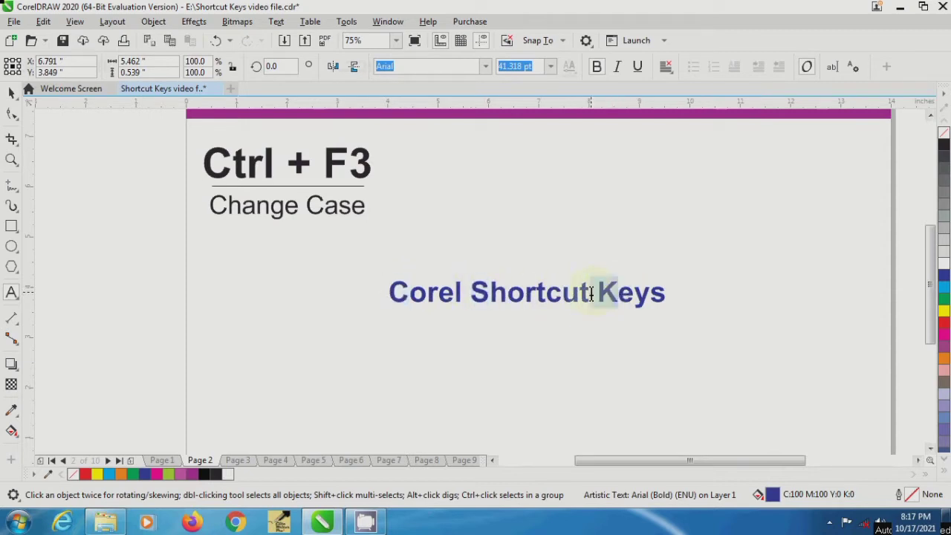
pyautogui.moveTo(599, 292); pyautogui.dragTo(618, 292)
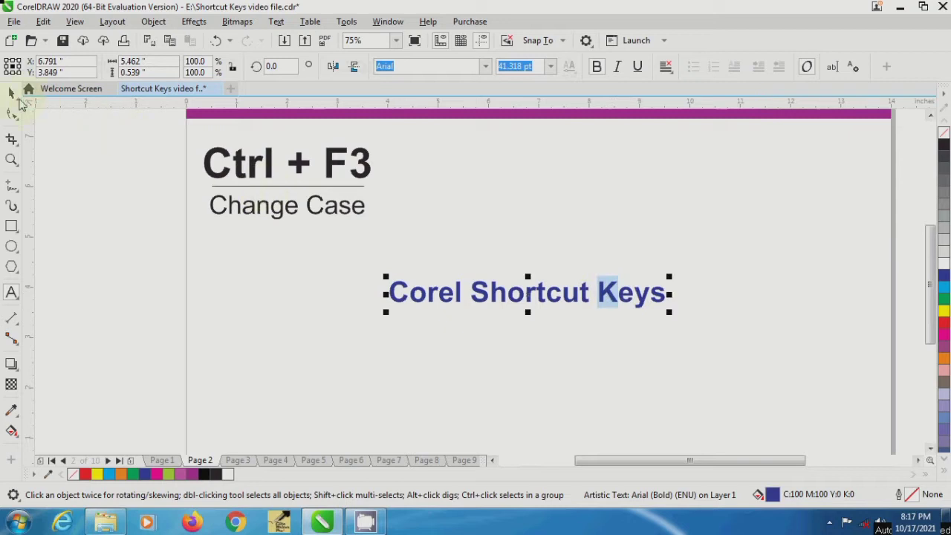
pyautogui.click(7, 92)
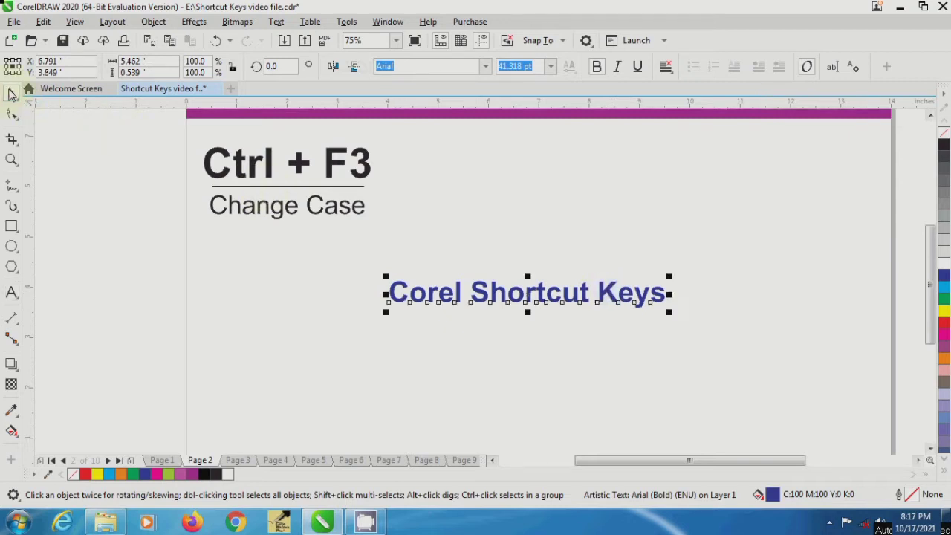
pyautogui.press('F3')
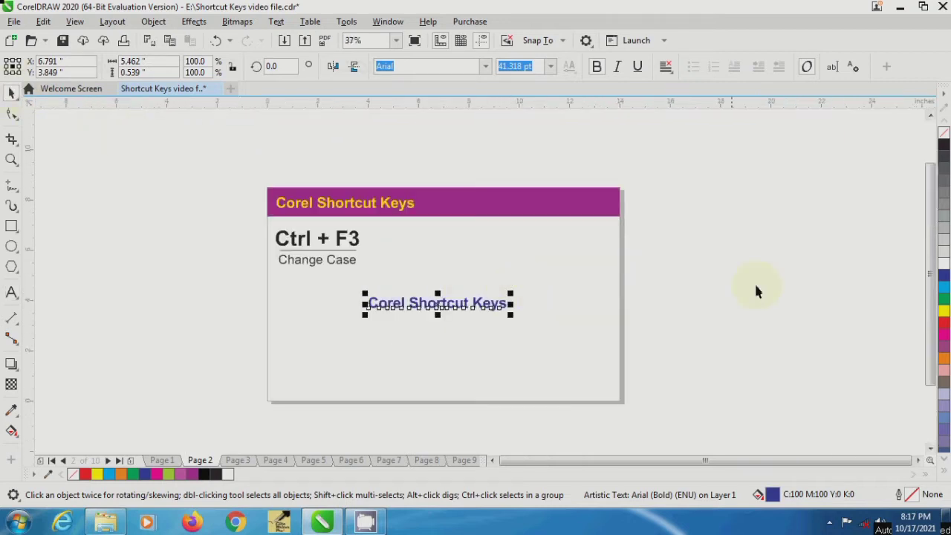
pyautogui.click(724, 250)
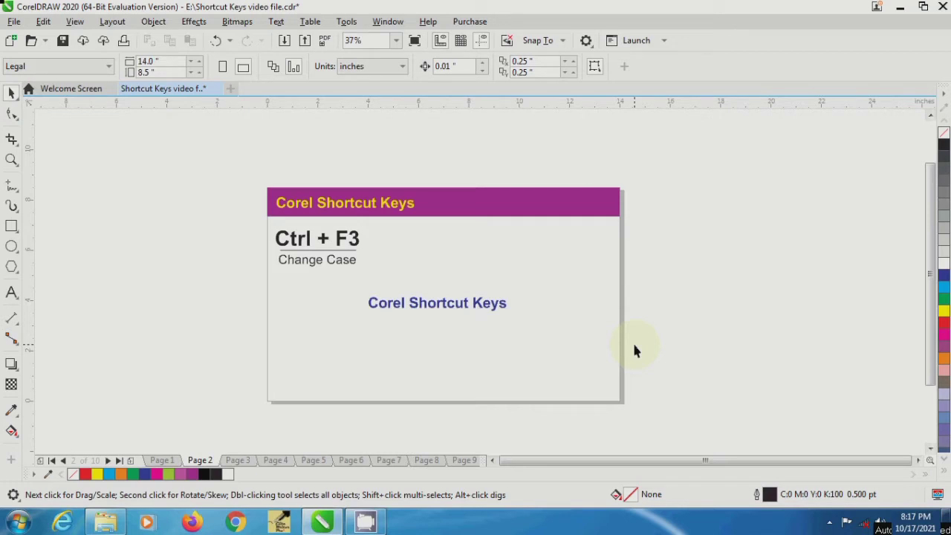
# Step: Go to page 3 and move the blue, orange and red rectangles of the horizontal row down to different heights
pyautogui.press('pagedown')
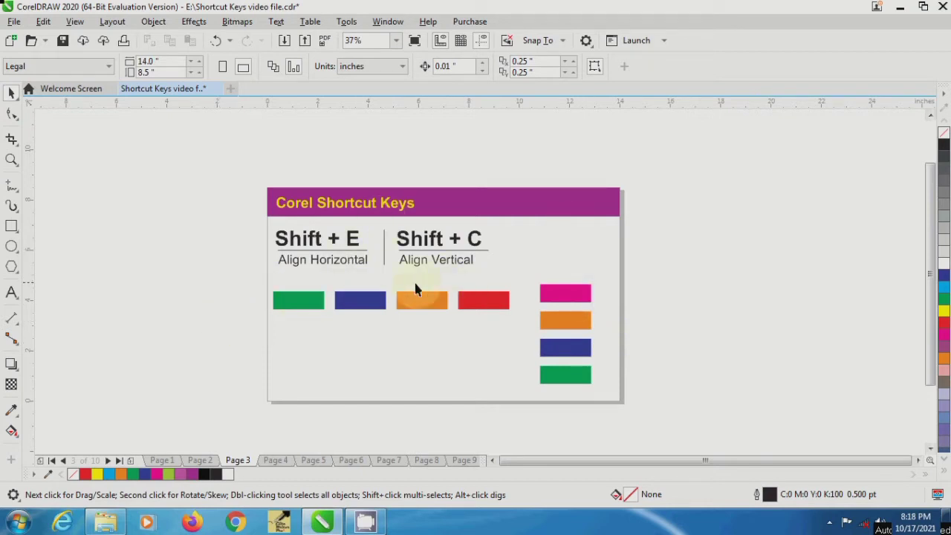
pyautogui.click(356, 301)
pyautogui.scroll(2, 357, 301)
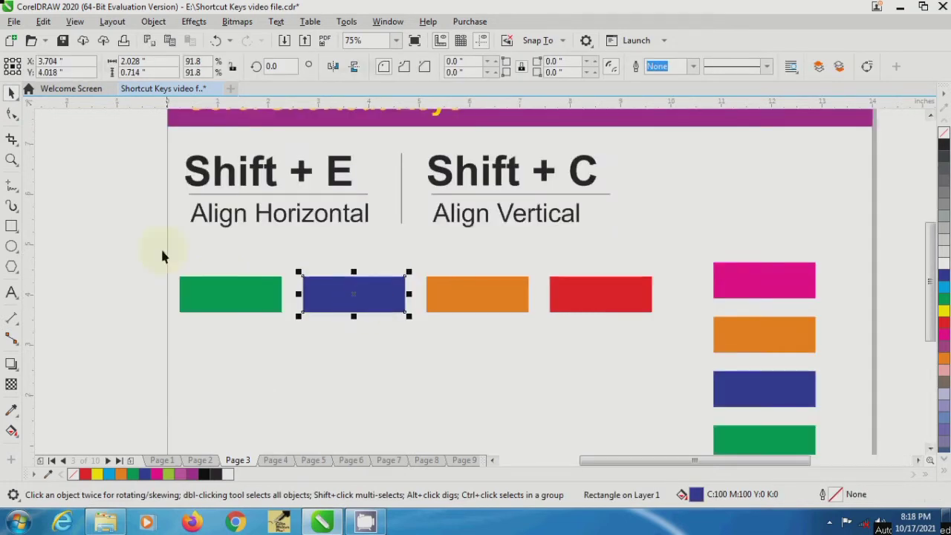
pyautogui.moveTo(115, 246); pyautogui.dragTo(684, 343)
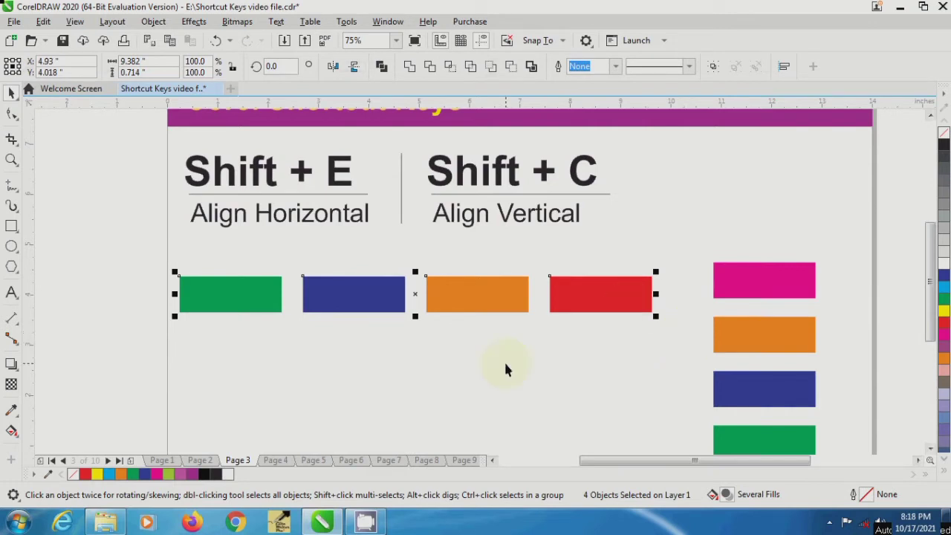
pyautogui.click(508, 332)
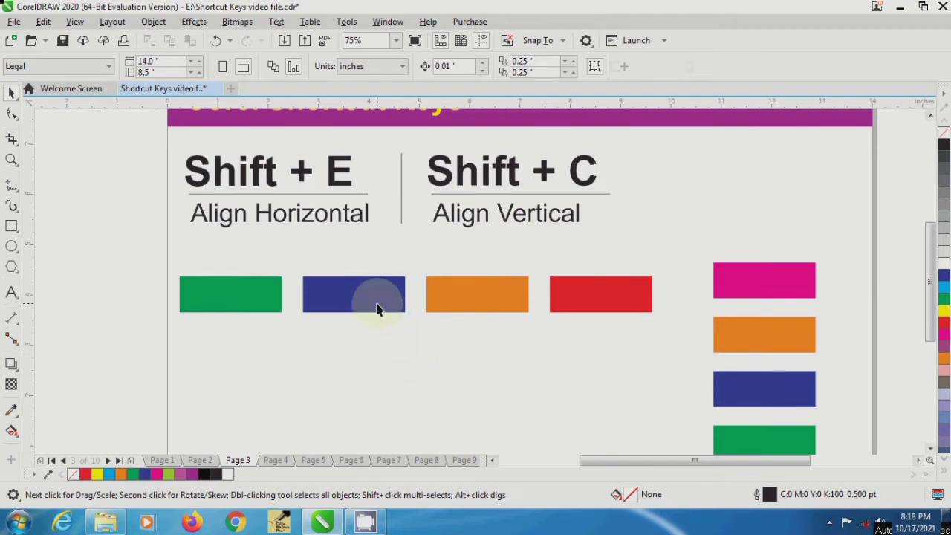
pyautogui.moveTo(377, 309); pyautogui.dragTo(368, 355)
pyautogui.moveTo(495, 306); pyautogui.dragTo(489, 333)
pyautogui.moveTo(563, 310); pyautogui.dragTo(569, 371)
pyautogui.moveTo(454, 333); pyautogui.dragTo(476, 309)
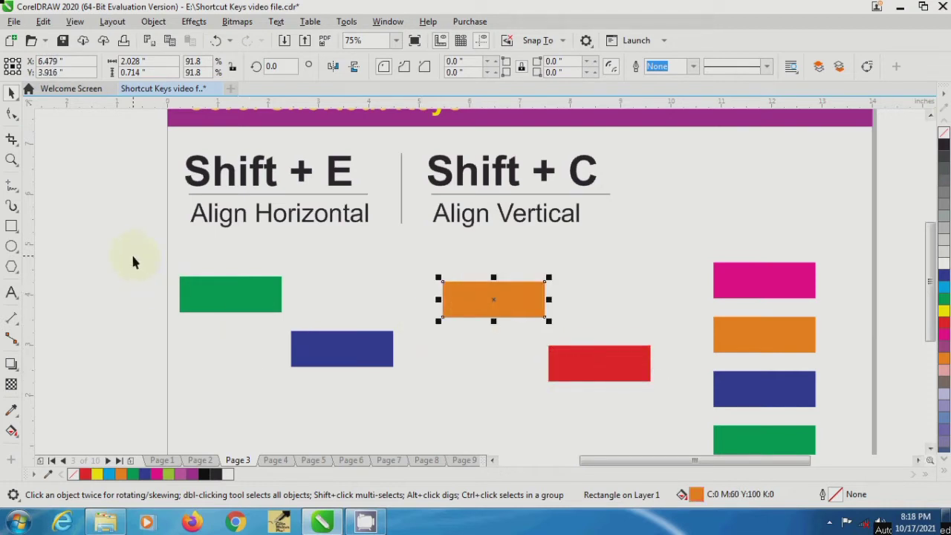
# Step: Align the green, blue, orange and red rectangles by their horizontal centers into a single row
pyautogui.moveTo(133, 256); pyautogui.dragTo(688, 407)
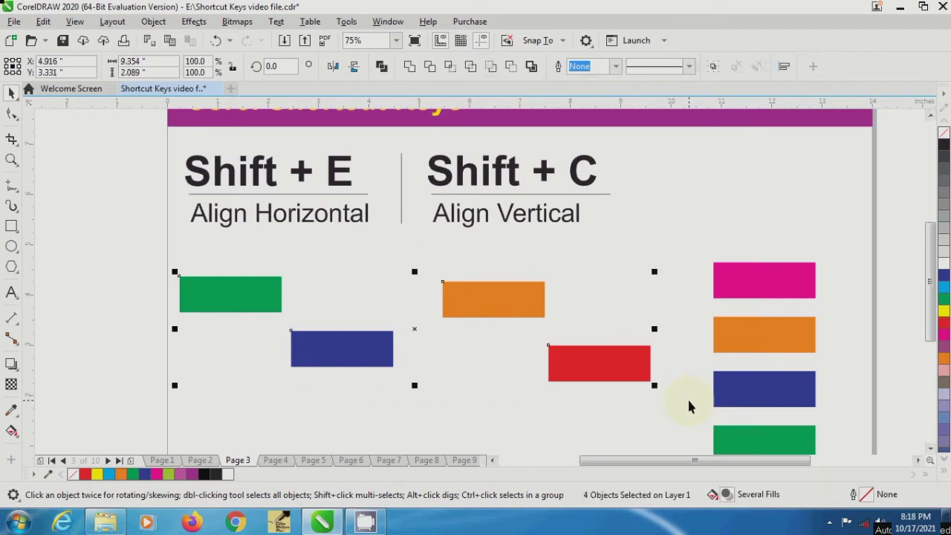
pyautogui.hotkey('shift', 'e')
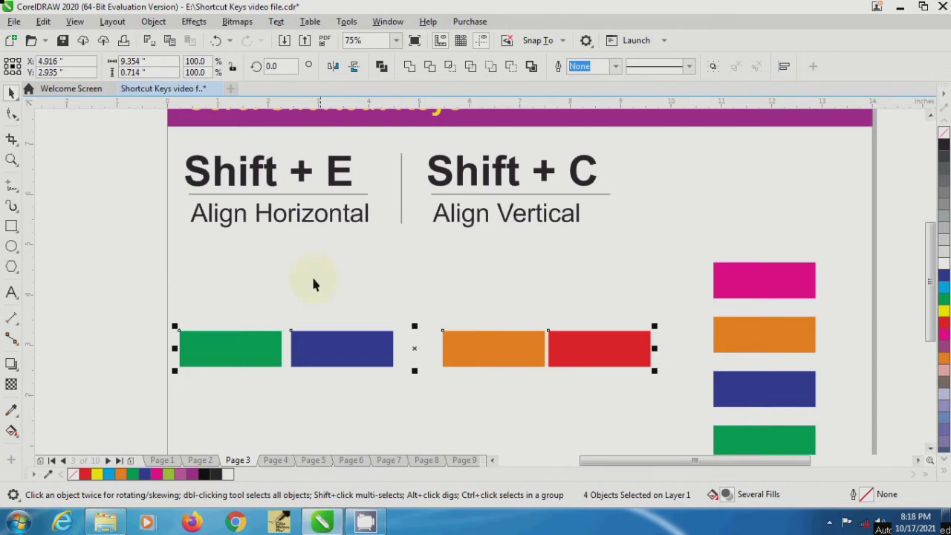
# Step: Distribute the four rectangles of the row evenly in the horizontal direction and deselect them
pyautogui.scroll(2, 282, 363)
pyautogui.scroll(2, 619, 335)
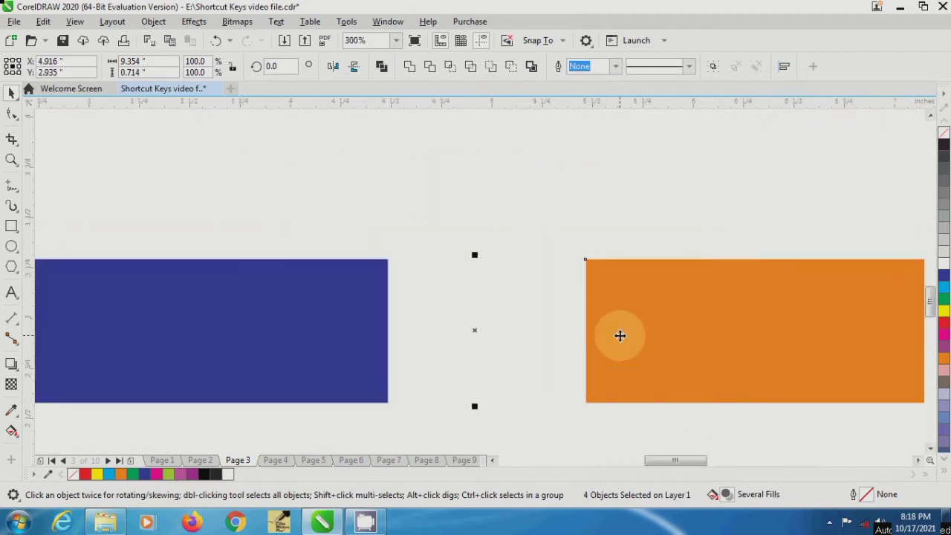
pyautogui.scroll(-2, 407, 356)
pyautogui.scroll(2, 721, 344)
pyautogui.scroll(-2, 722, 344)
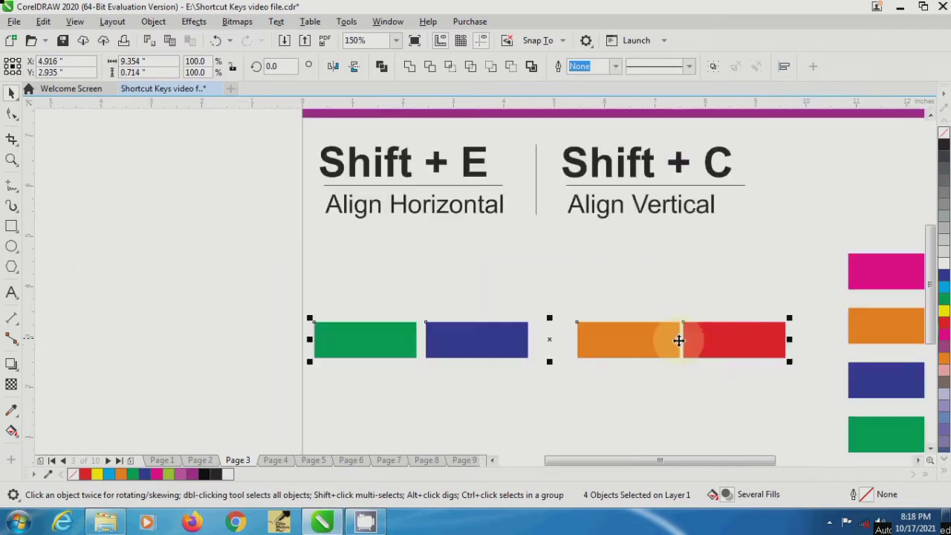
pyautogui.scroll(1, 679, 340)
pyautogui.scroll(-1, 586, 327)
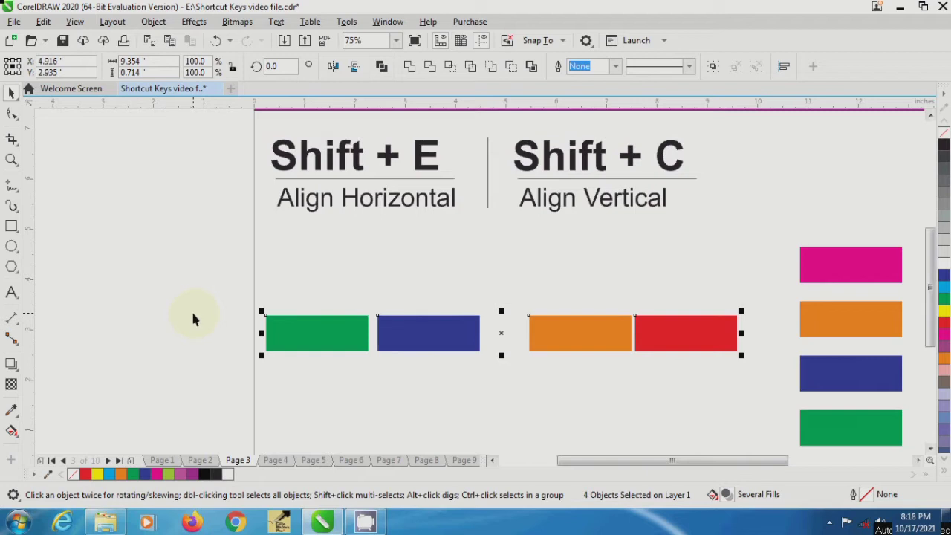
pyautogui.hotkey('shift', 'e')
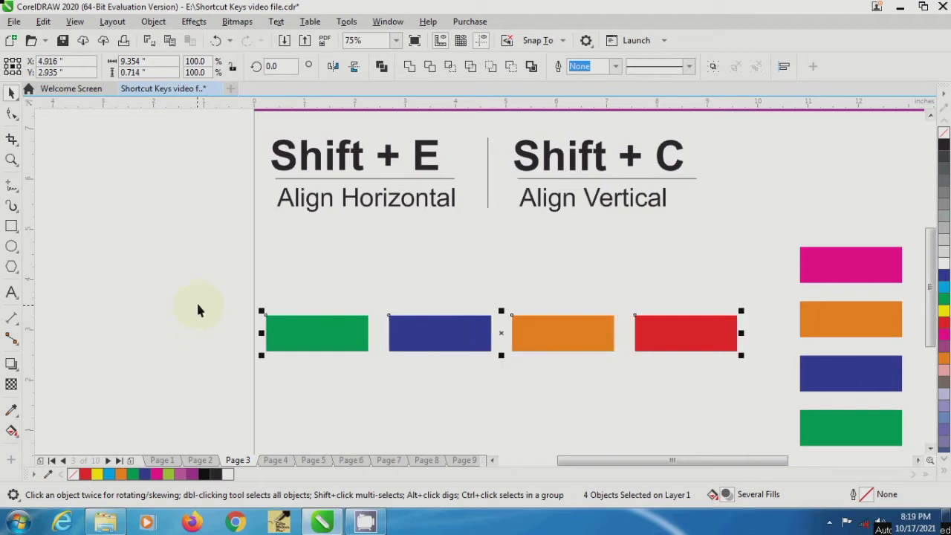
pyautogui.click(212, 298)
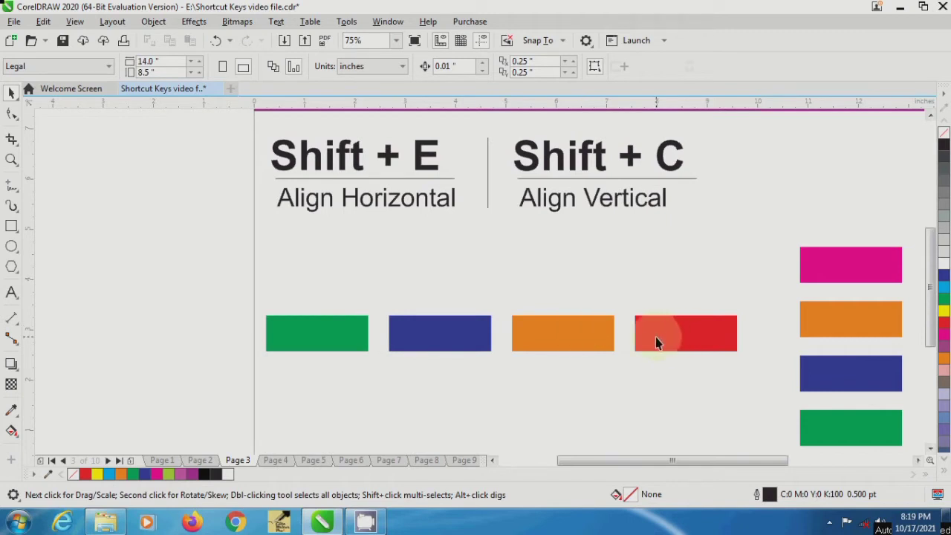
# Step: Check the gaps between the rectangles in the row, and move the whole row up and slightly left
pyautogui.scroll(3, 380, 332)
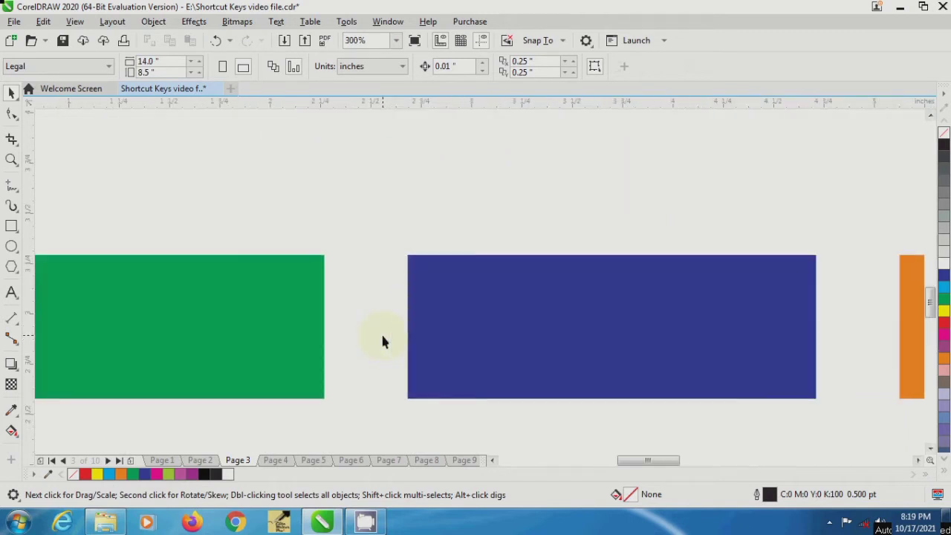
pyautogui.scroll(-3, 380, 331)
pyautogui.scroll(3, 508, 333)
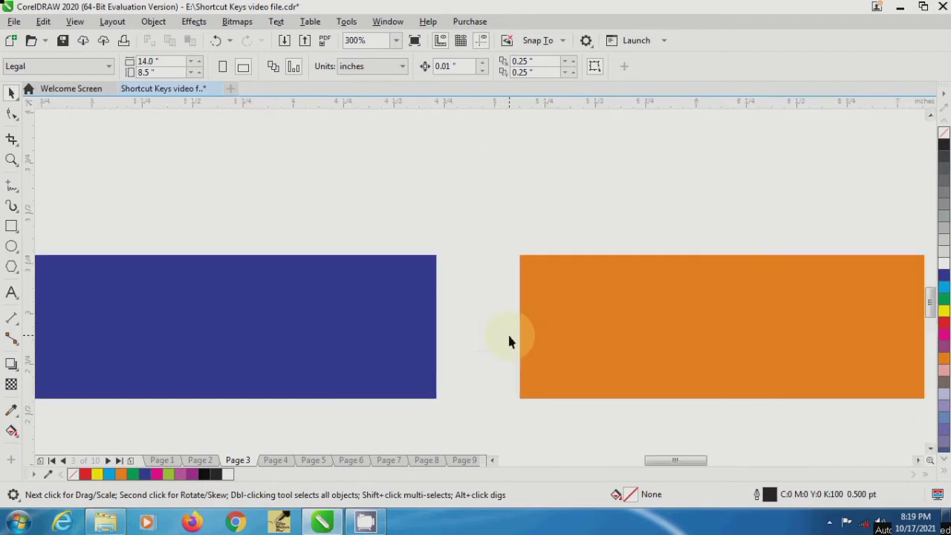
pyautogui.scroll(-3, 404, 342)
pyautogui.scroll(2, 563, 336)
pyautogui.scroll(-2, 411, 338)
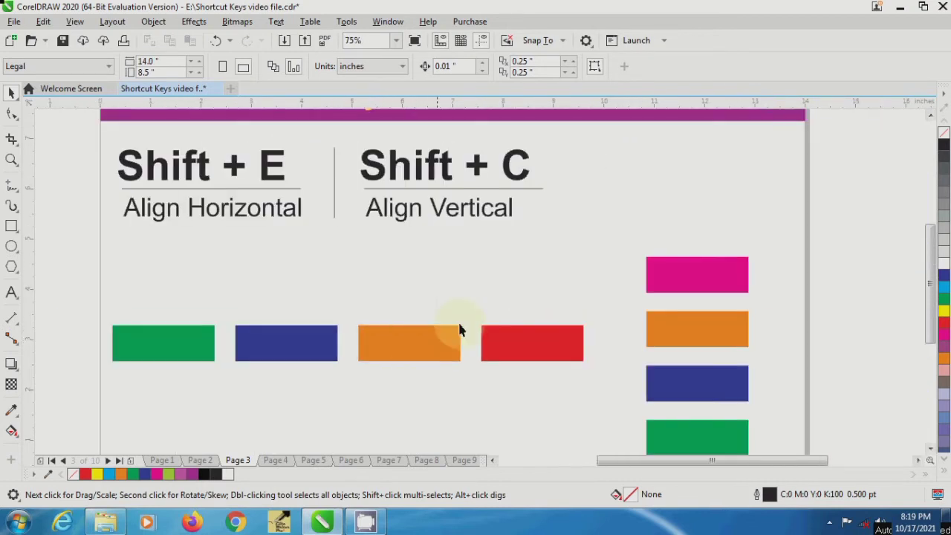
pyautogui.moveTo(63, 290); pyautogui.dragTo(650, 382)
pyautogui.moveTo(560, 343); pyautogui.dragTo(542, 284)
pyautogui.scroll(-4, 494, 288)
pyautogui.click(504, 281)
# Step: Move the orange and green rectangles of the vertical column to the right and its blue rectangle to the left
pyautogui.scroll(3, 540, 282)
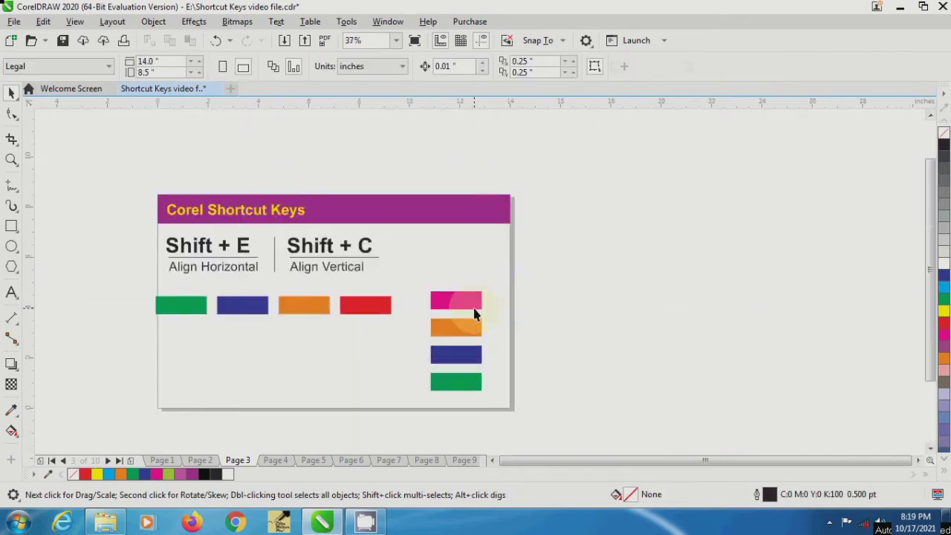
pyautogui.scroll(-2, 540, 282)
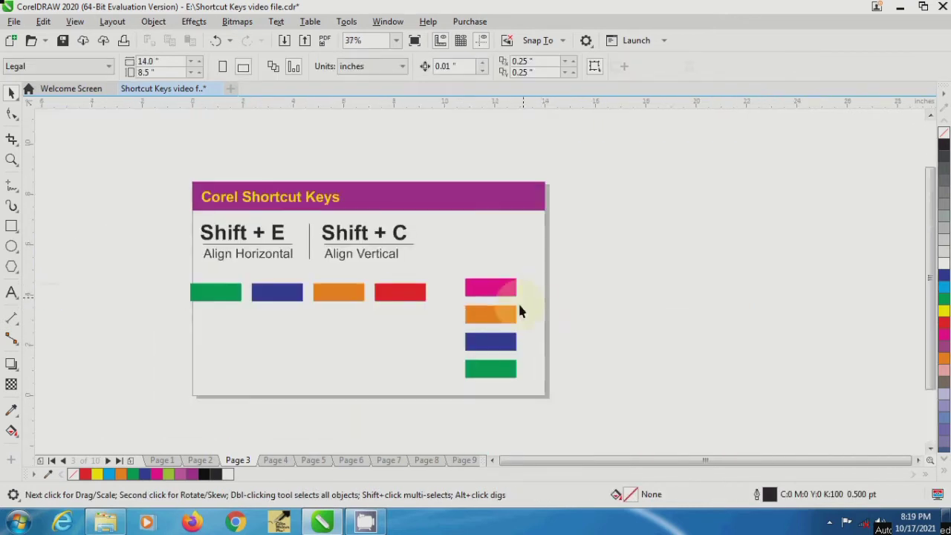
pyautogui.scroll(2, 481, 318)
pyautogui.click(476, 318)
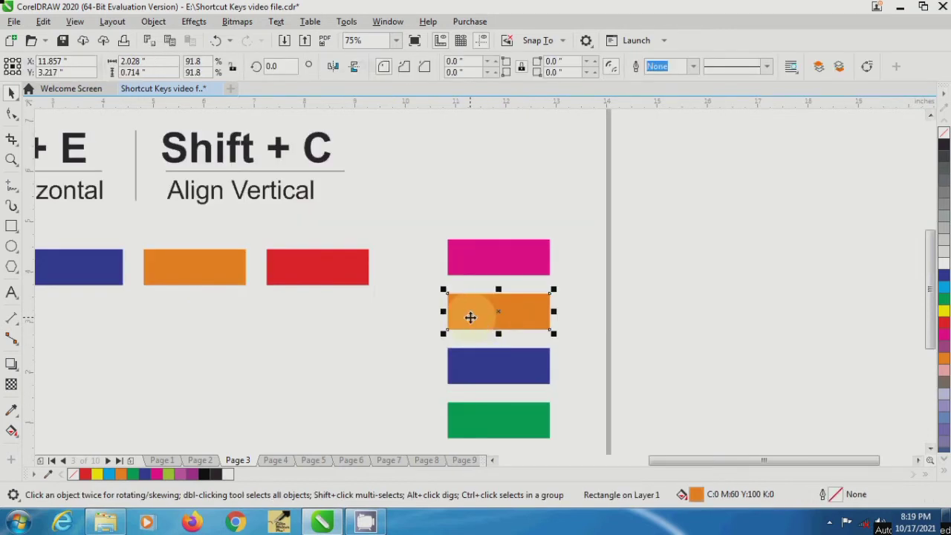
pyautogui.moveTo(470, 318); pyautogui.dragTo(534, 318)
pyautogui.moveTo(499, 366); pyautogui.dragTo(410, 368)
pyautogui.scroll(-2, 476, 331)
pyautogui.click(479, 327)
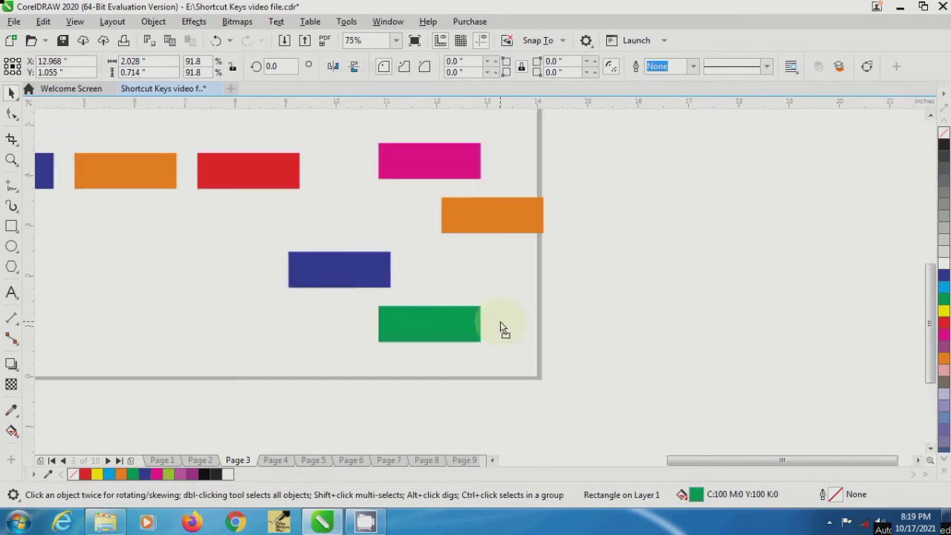
pyautogui.moveTo(501, 329); pyautogui.dragTo(543, 327)
pyautogui.click(609, 291)
# Step: Align the scattered magenta, orange, blue and green rectangles by their vertical centers into one column and deselect them
pyautogui.scroll(-2, 532, 370)
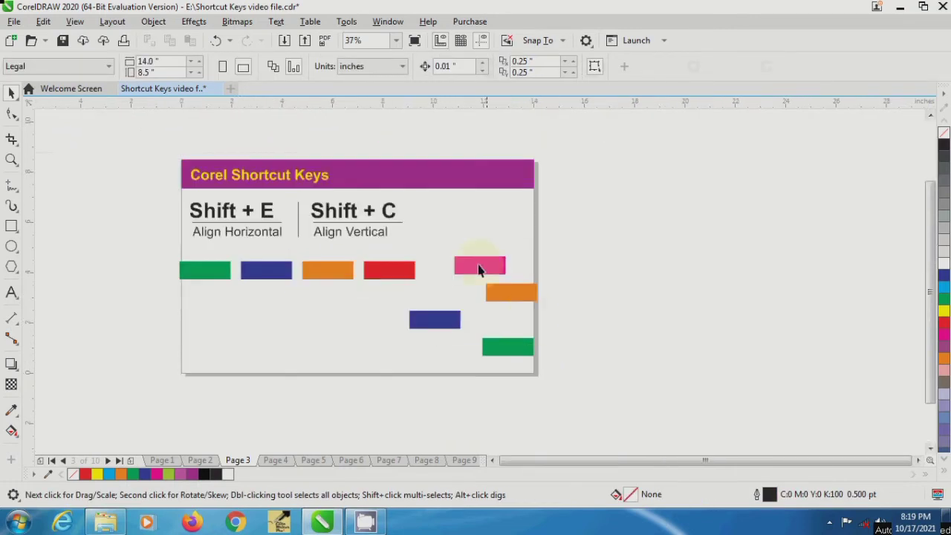
pyautogui.scroll(2, 469, 265)
pyautogui.scroll(-2, 546, 271)
pyautogui.scroll(2, 526, 273)
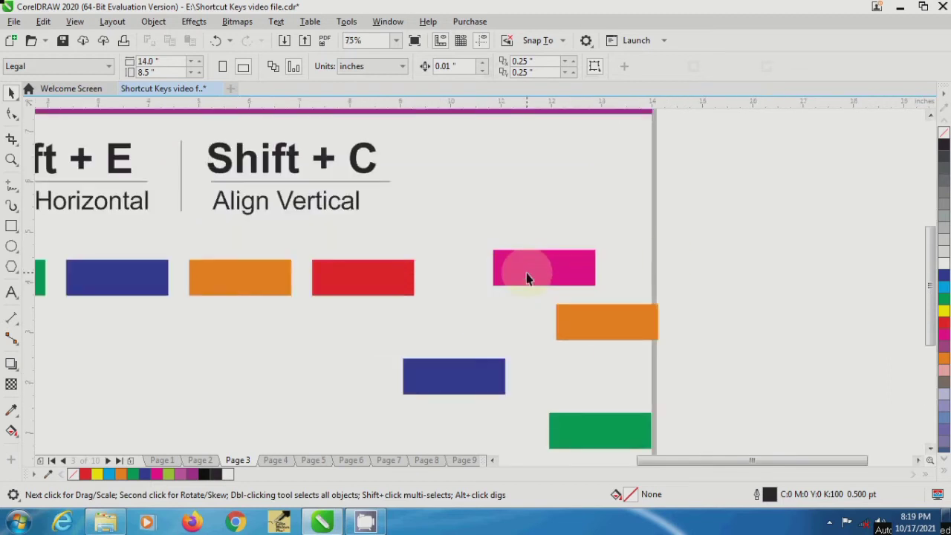
pyautogui.moveTo(741, 208); pyautogui.dragTo(388, 406)
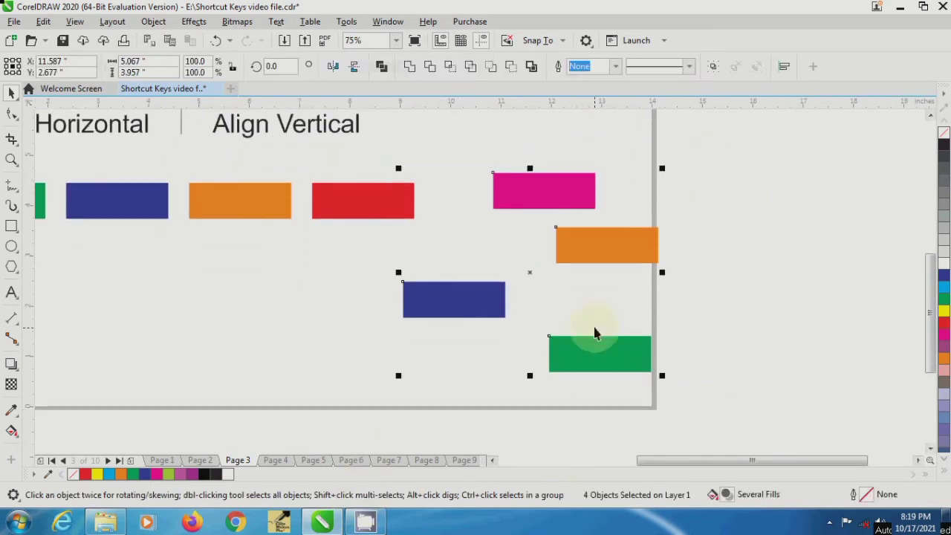
pyautogui.scroll(-2, 594, 332)
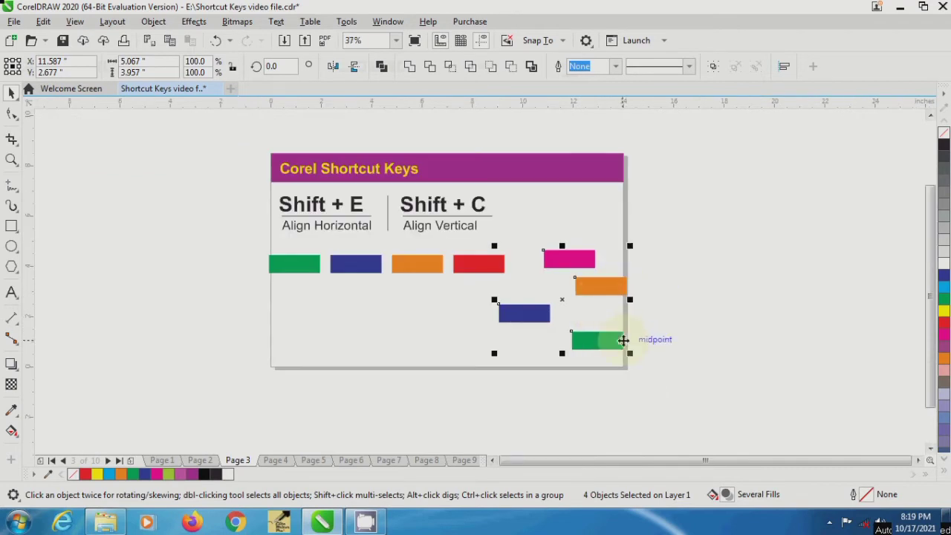
pyautogui.hotkey('shift', 'c')
pyautogui.press('Escape')
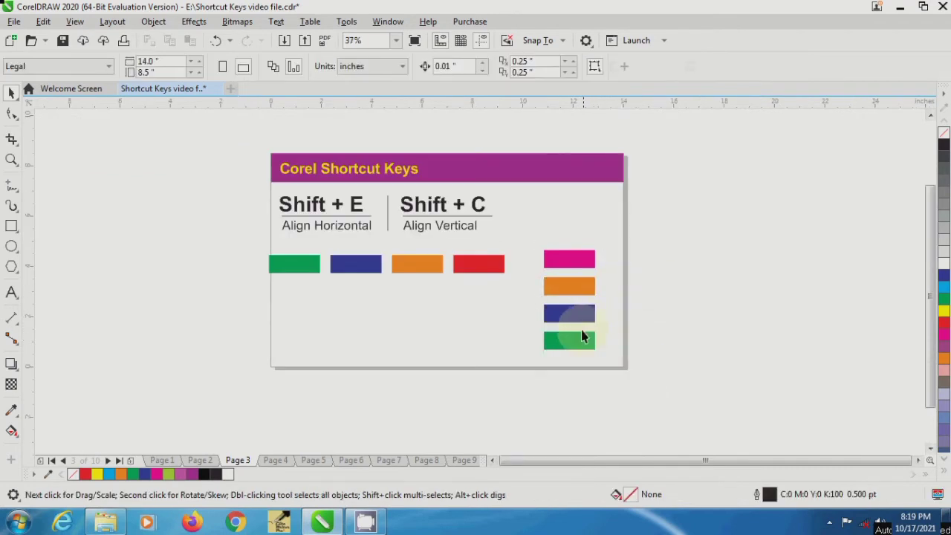
# Step: Undo the last vertical alignment of the column and the earlier move of its green rectangle
pyautogui.hotkey('ctrl', 'z')
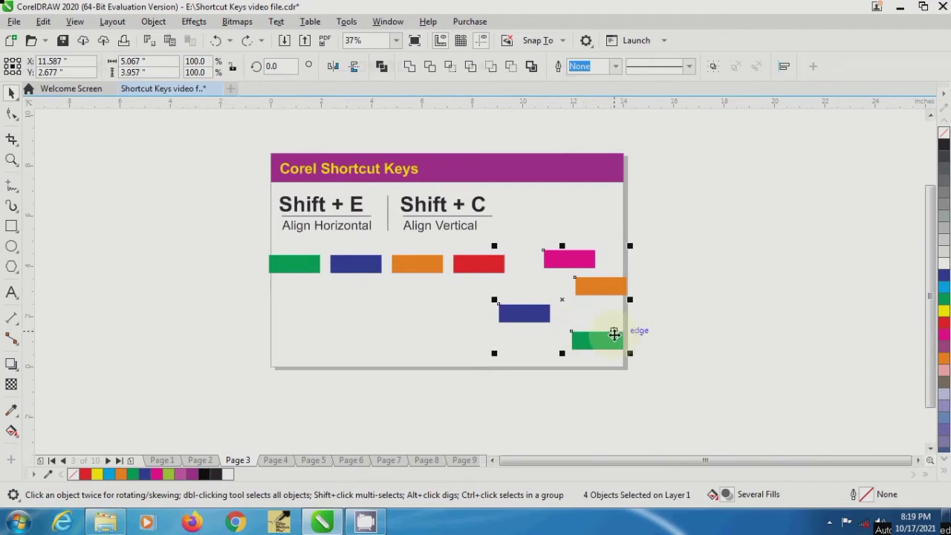
pyautogui.hotkey('ctrl', 'z')
pyautogui.press('Escape')
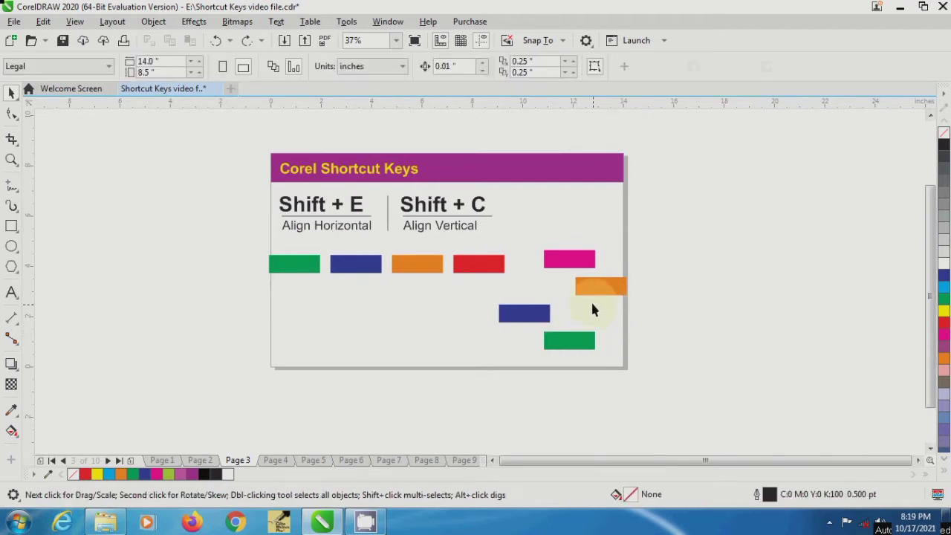
# Step: Move the orange rectangle slightly down and left, and shift the magenta rectangle slightly up and right
pyautogui.moveTo(596, 288); pyautogui.dragTo(592, 302)
pyautogui.click(534, 316)
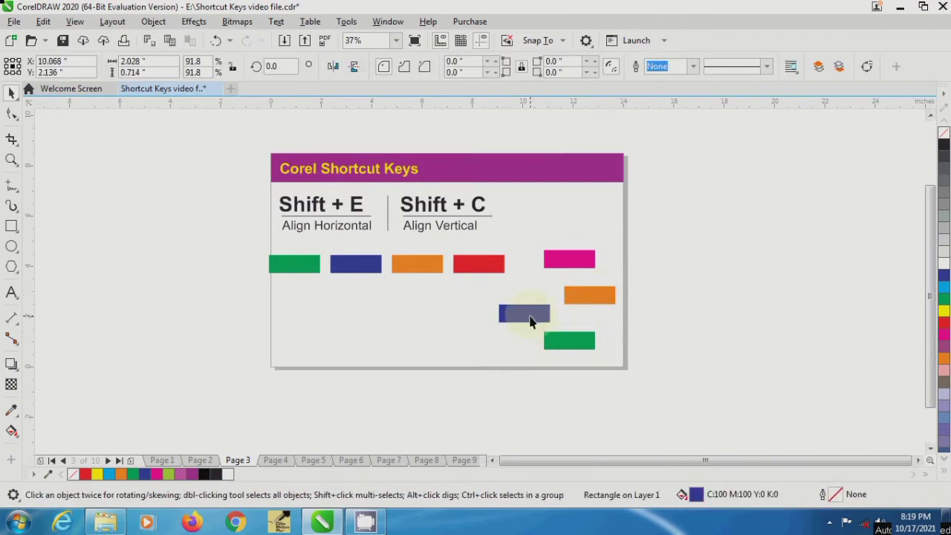
pyautogui.moveTo(570, 262); pyautogui.dragTo(574, 253)
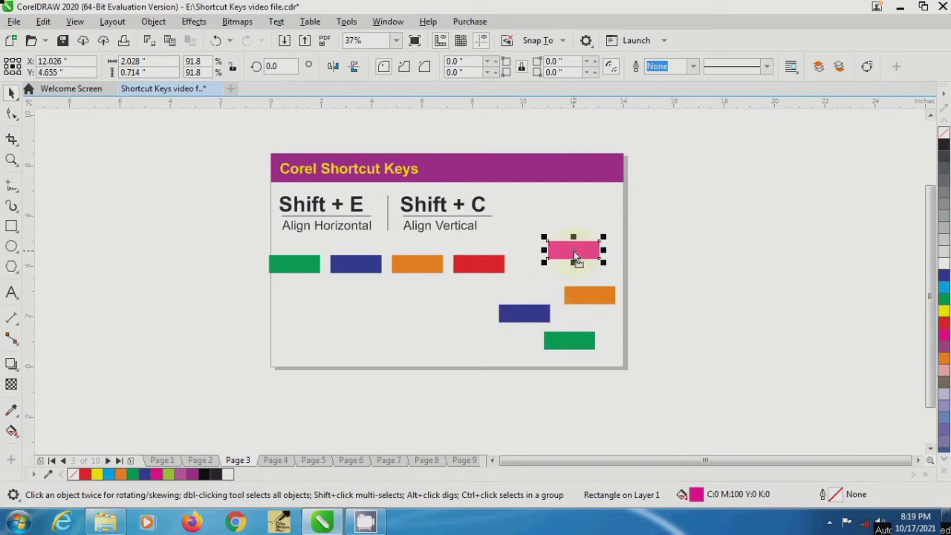
# Step: Align the scattered magenta, orange, blue and green rectangles by their vertical centers into one column with uneven gaps
pyautogui.moveTo(675, 232); pyautogui.dragTo(494, 405)
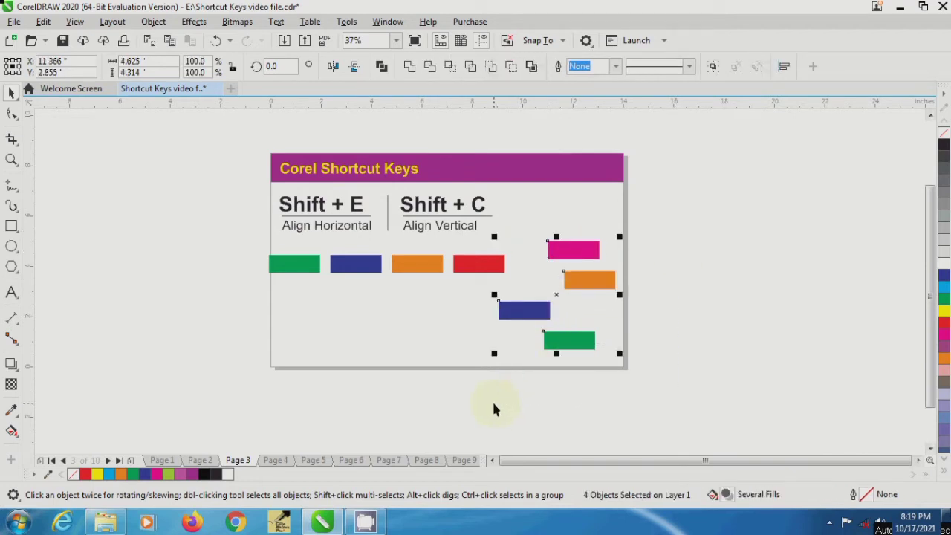
pyautogui.hotkey('shift', 'c')
pyautogui.hotkey('ctrl', 'z')
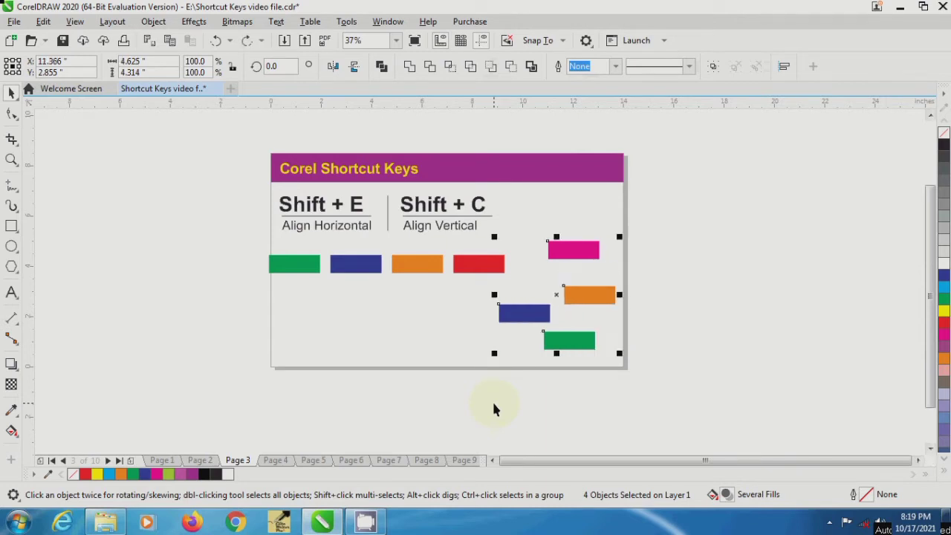
pyautogui.hotkey('shift', 'c')
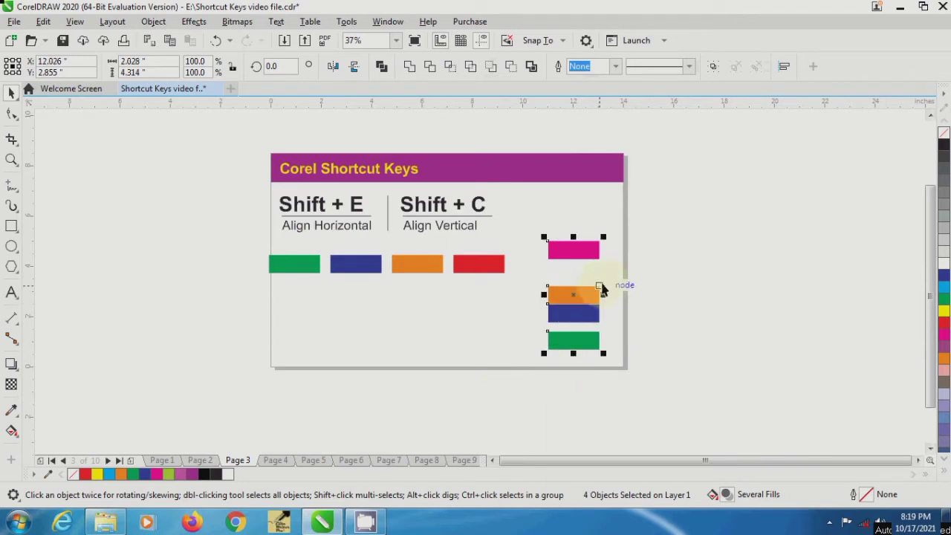
# Step: Examine the vertical gaps between the four aligned rectangles in the column
pyautogui.scroll(2, 581, 280)
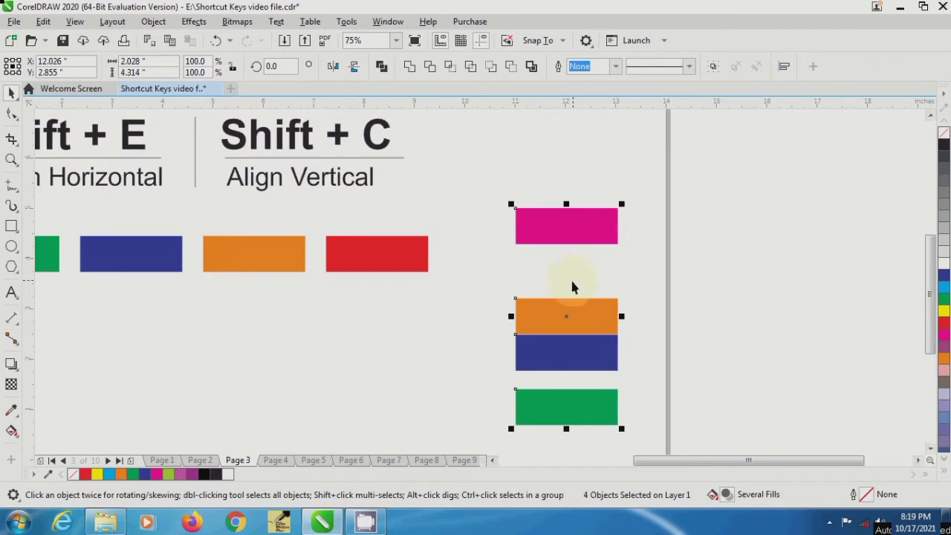
pyautogui.scroll(2, 559, 388)
pyautogui.scroll(-2, 559, 388)
pyautogui.scroll(2, 569, 257)
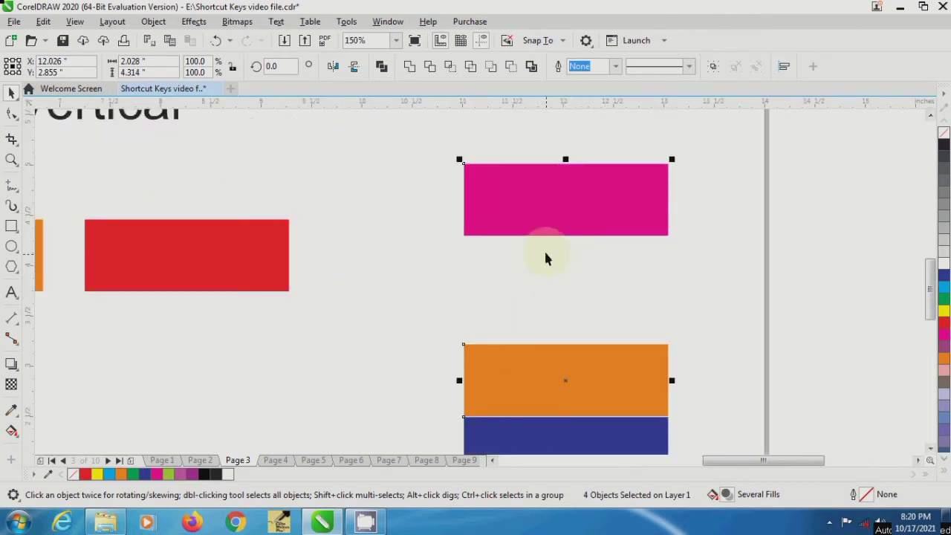
pyautogui.scroll(-2, 545, 257)
pyautogui.scroll(1, 562, 371)
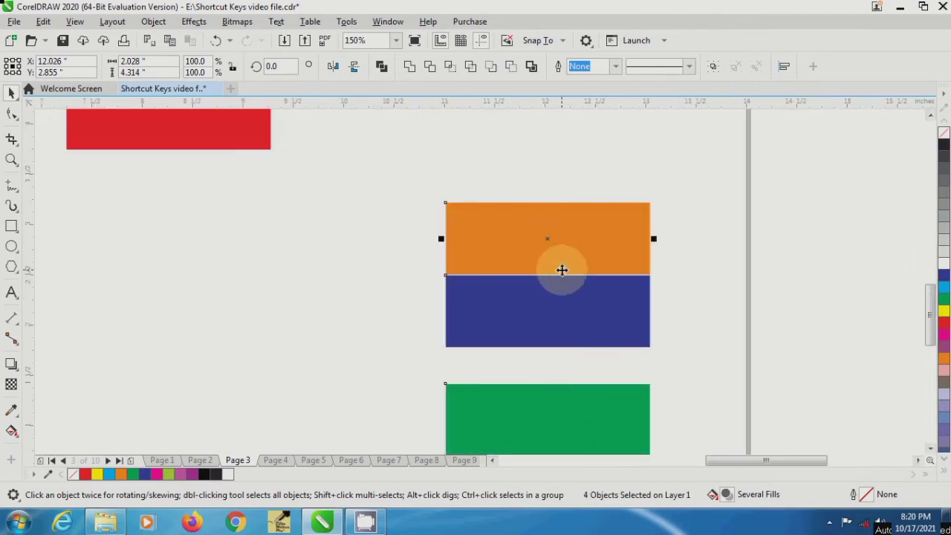
pyautogui.scroll(7, 563, 273)
pyautogui.scroll(-8, 524, 335)
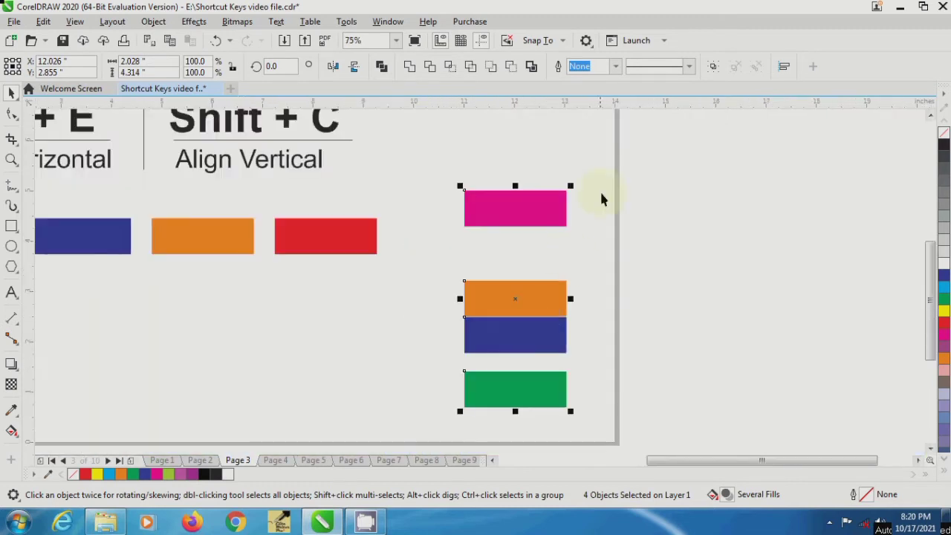
# Step: Distribute the four rectangles of the column evenly in the vertical direction and deselect them
pyautogui.moveTo(622, 166); pyautogui.dragTo(442, 428)
pyautogui.scroll(-2, 468, 420)
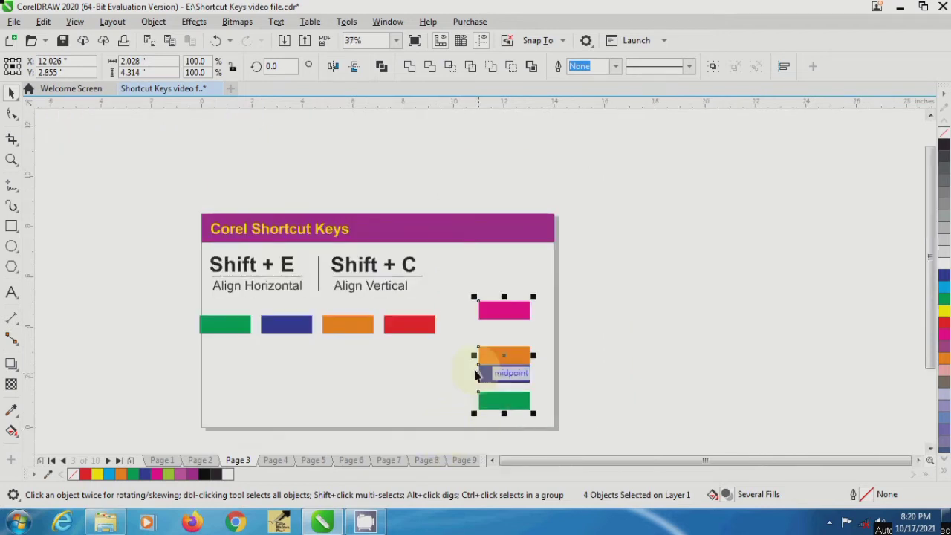
pyautogui.scroll(2, 476, 376)
pyautogui.hotkey('shift', 'c')
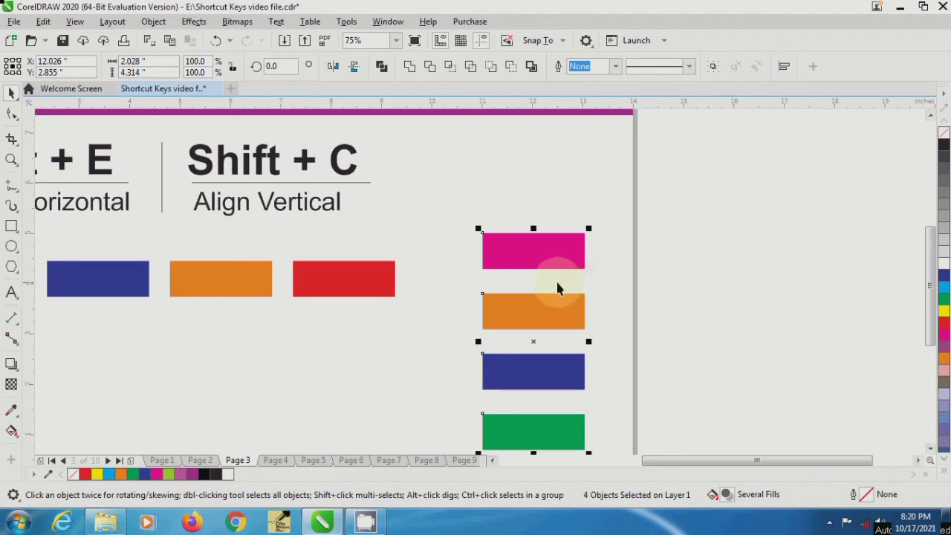
pyautogui.scroll(-2, 539, 280)
pyautogui.scroll(2, 538, 282)
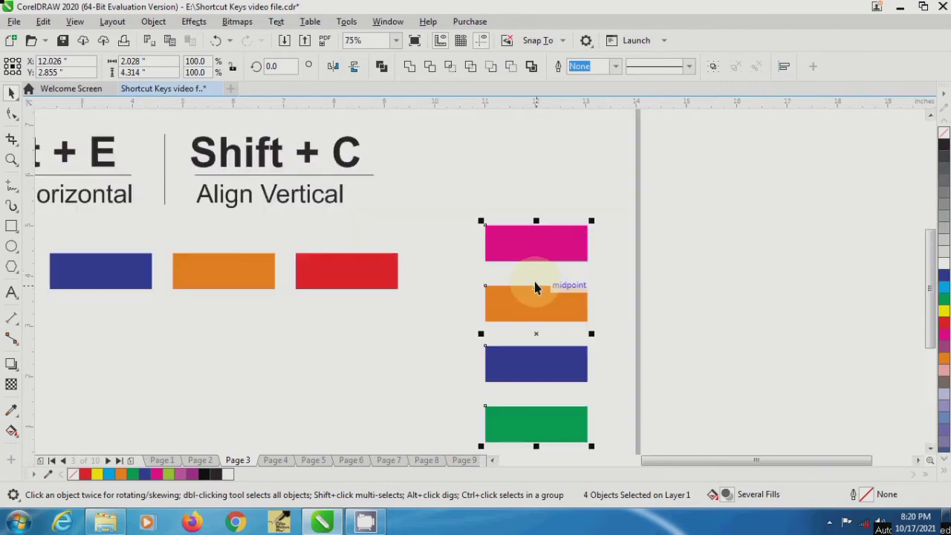
pyautogui.click(635, 264)
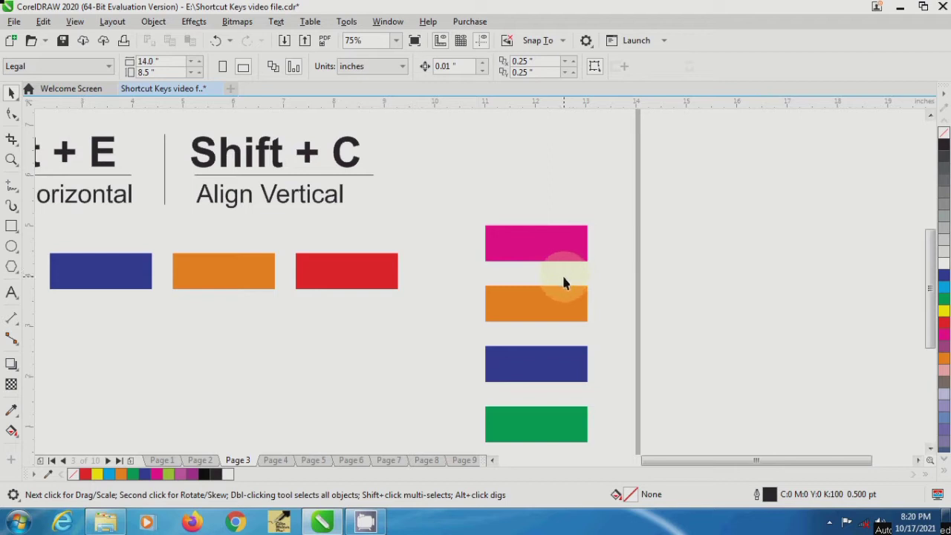
# Step: Compare the spacing of the horizontal row of rectangles with that of the vertical column
pyautogui.scroll(-2, 567, 278)
pyautogui.scroll(2, 561, 312)
pyautogui.scroll(-2, 561, 312)
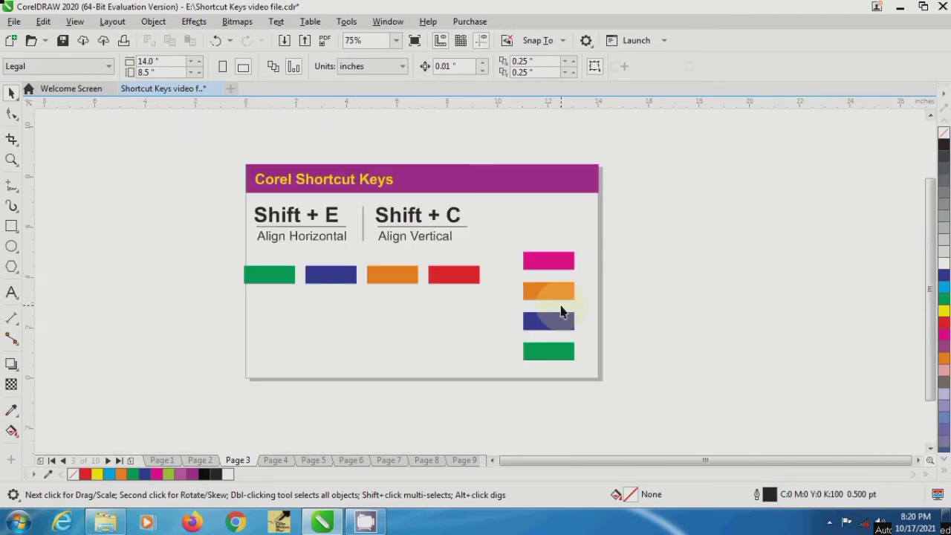
pyautogui.scroll(2, 427, 262)
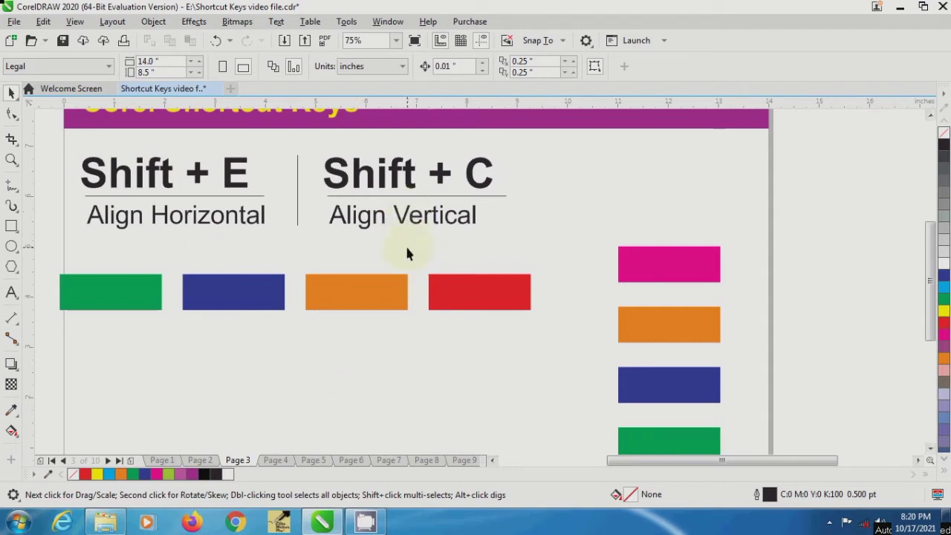
pyautogui.scroll(-2, 349, 237)
pyautogui.scroll(2, 489, 250)
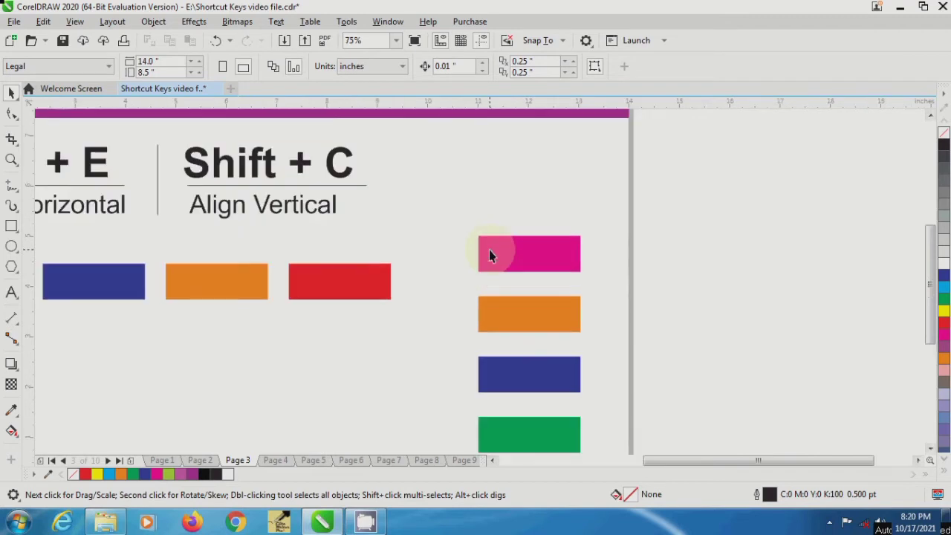
pyautogui.scroll(-2, 483, 255)
pyautogui.scroll(2, 368, 264)
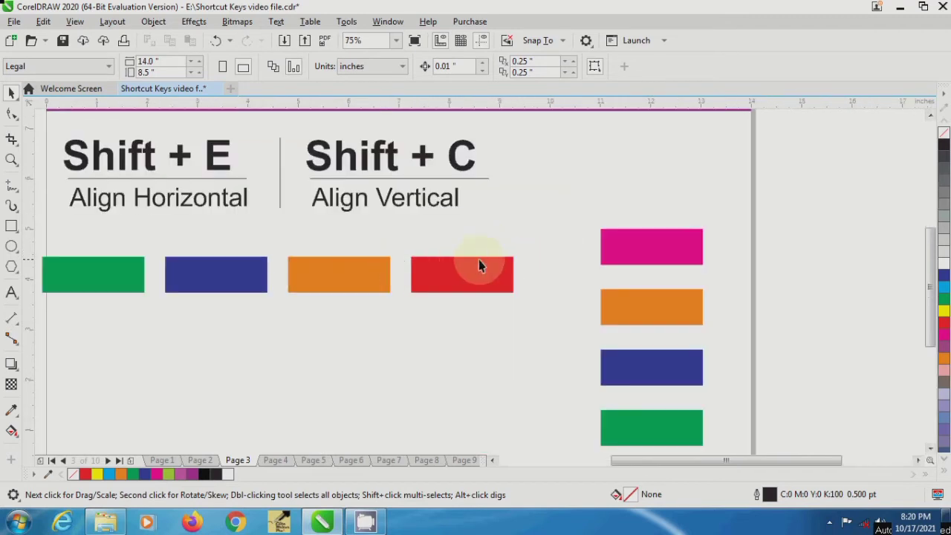
pyautogui.scroll(-2, 504, 263)
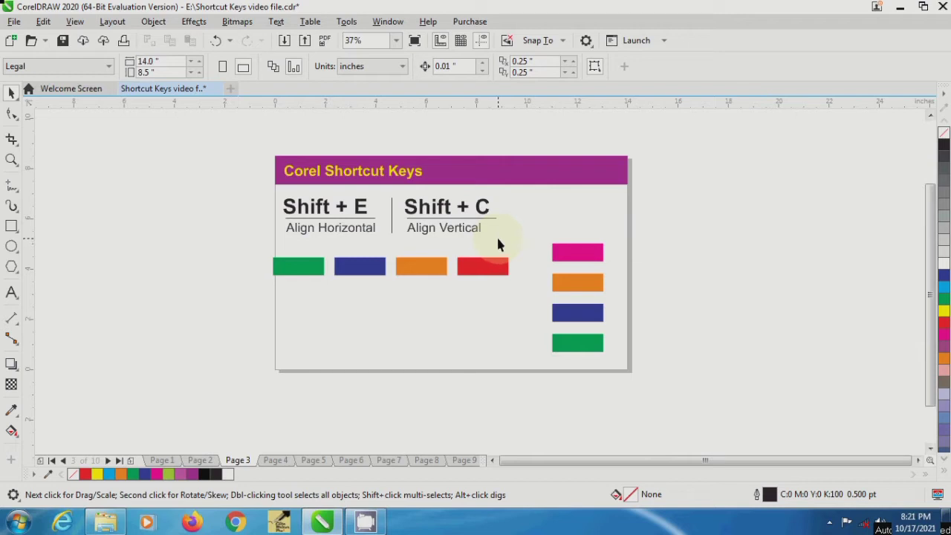
# Step: Move on through the pages to page 6 and inspect its blue artistic text block up close
pyautogui.press('pagedown')
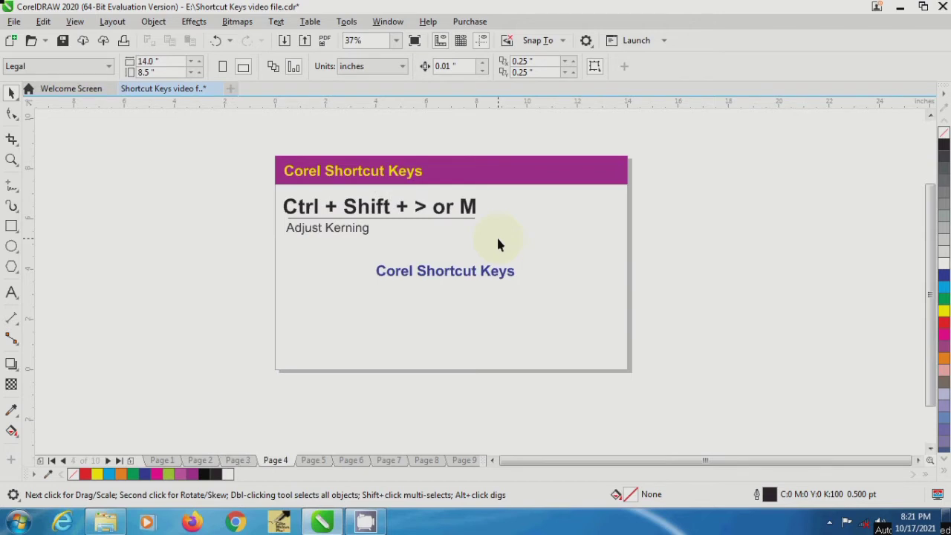
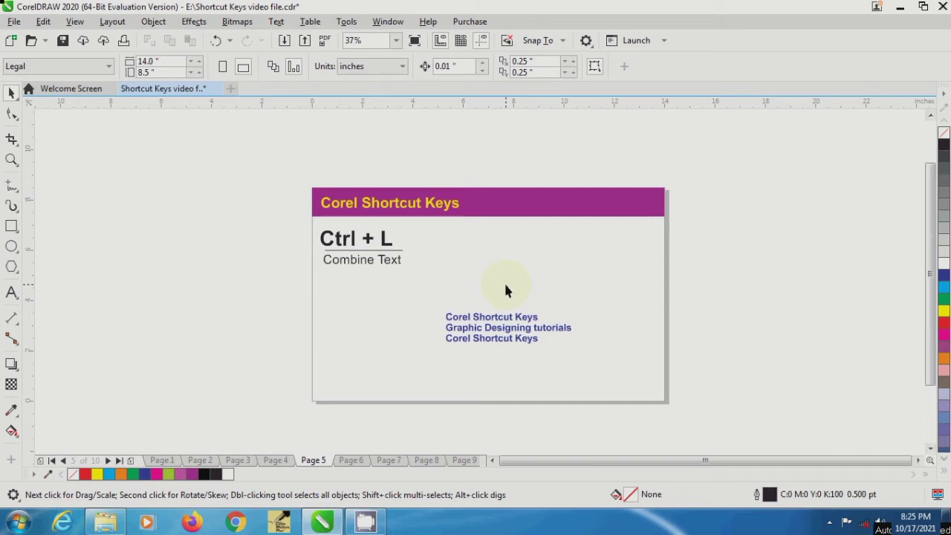
pyautogui.press('pagedown')
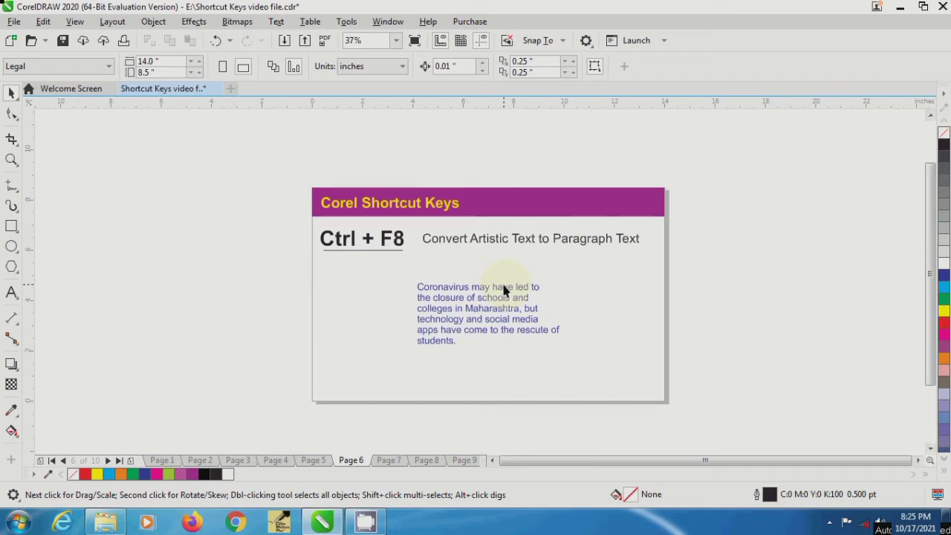
pyautogui.click(493, 303)
pyautogui.scroll(2, 490, 304)
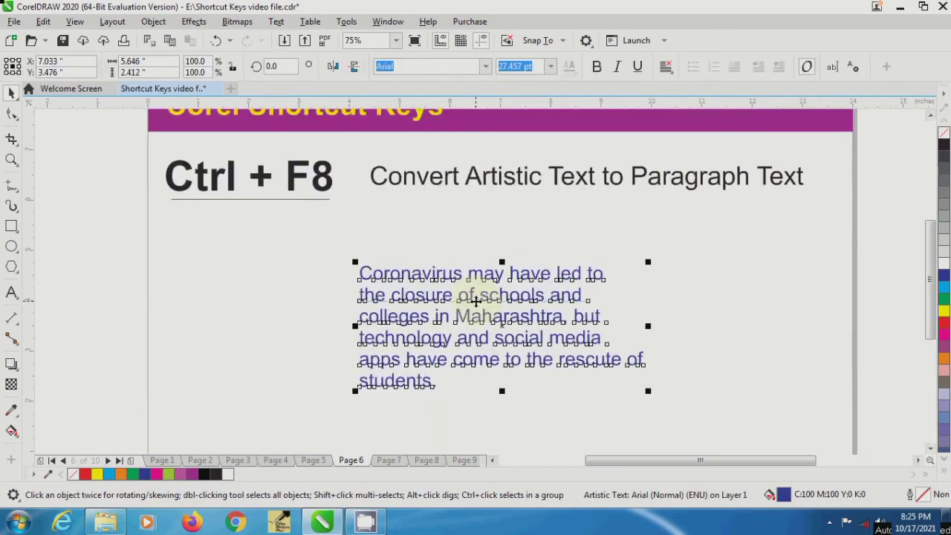
pyautogui.scroll(-2, 478, 301)
pyautogui.click(324, 288)
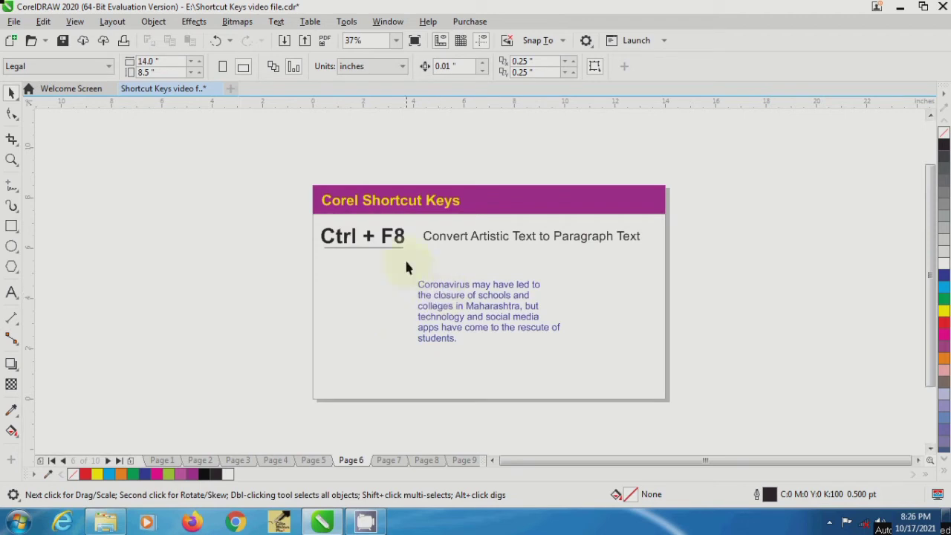
# Step: Convert the blue artistic text block on page 6 to paragraph text and deselect it
pyautogui.click(449, 289)
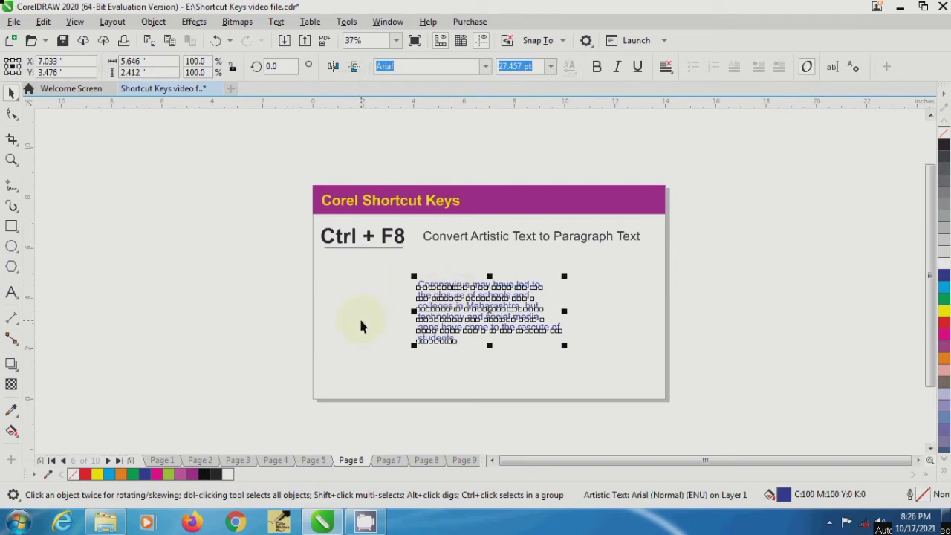
pyautogui.hotkey('ctrl', 'F8')
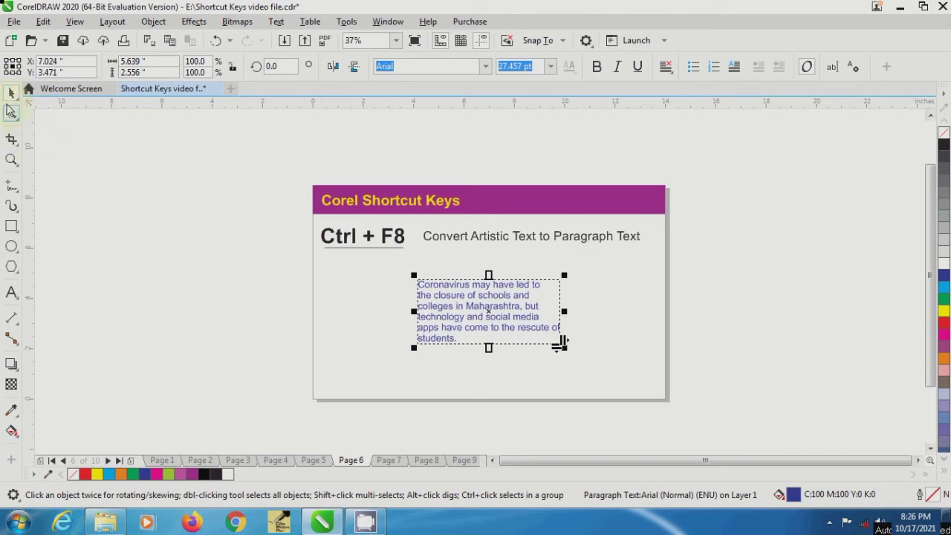
pyautogui.click(74, 179)
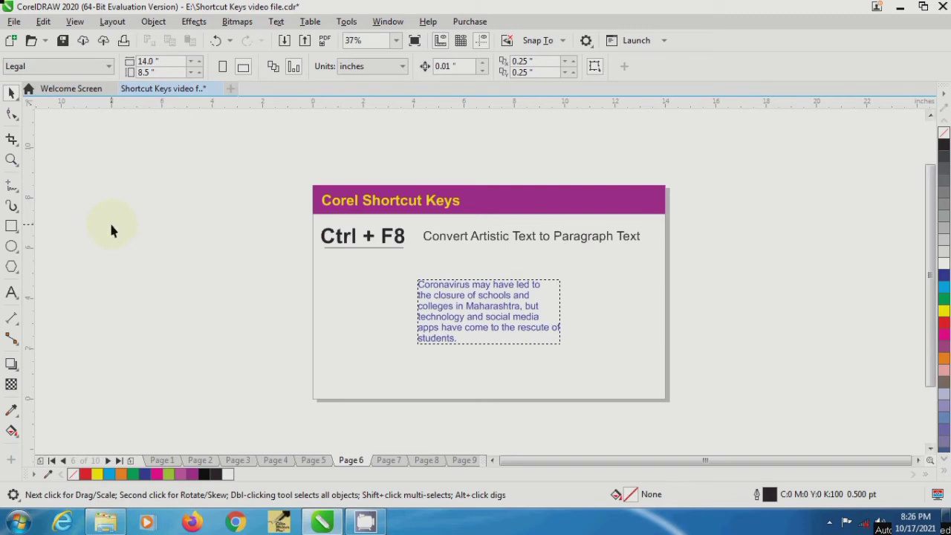
# Step: Go to page 7 and examine the fill and outline of the gradient rectangle beside the unfilled one
pyautogui.press('pagedown')
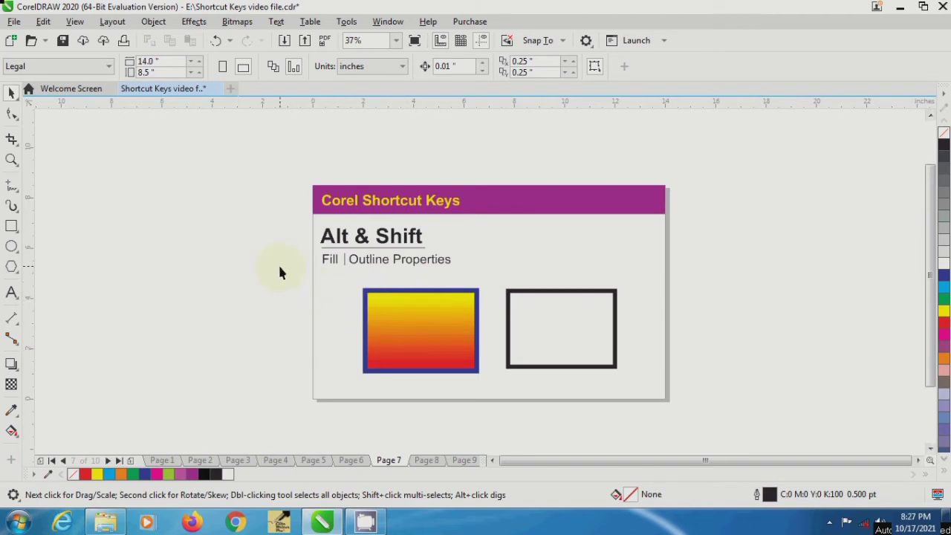
pyautogui.moveTo(278, 263); pyautogui.dragTo(651, 394)
pyautogui.click(710, 340)
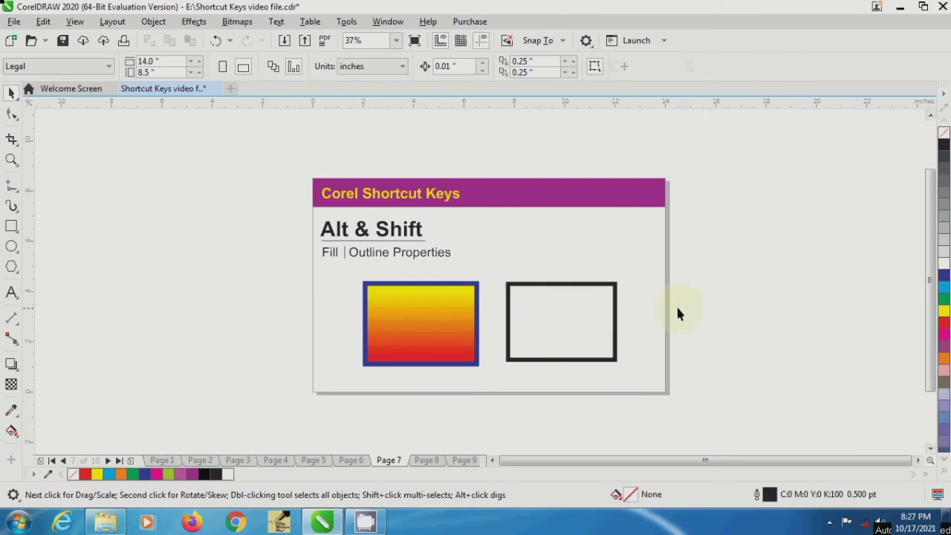
pyautogui.click(451, 309)
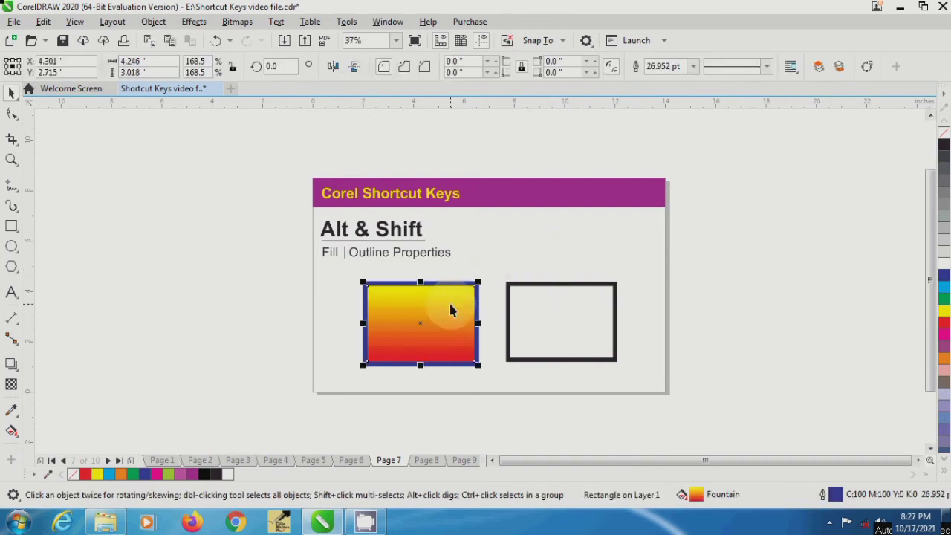
pyautogui.click(340, 295)
pyautogui.click(407, 309)
pyautogui.click(361, 309)
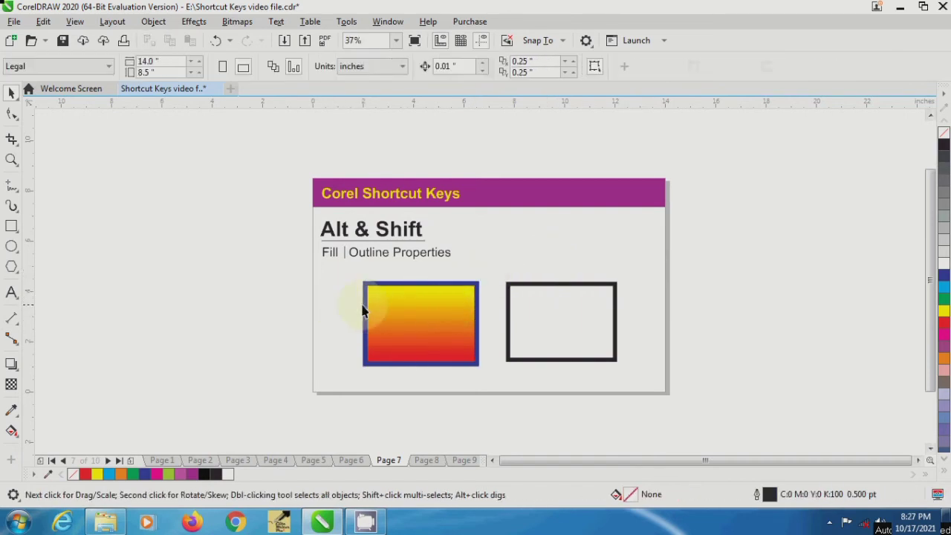
pyautogui.click(438, 304)
pyautogui.click(470, 264)
pyautogui.click(439, 321)
pyautogui.click(490, 277)
# Step: Copy the yellow-to-red gradient fill from the blue-outlined rectangle onto the empty black-outlined rectangle
pyautogui.click(417, 313)
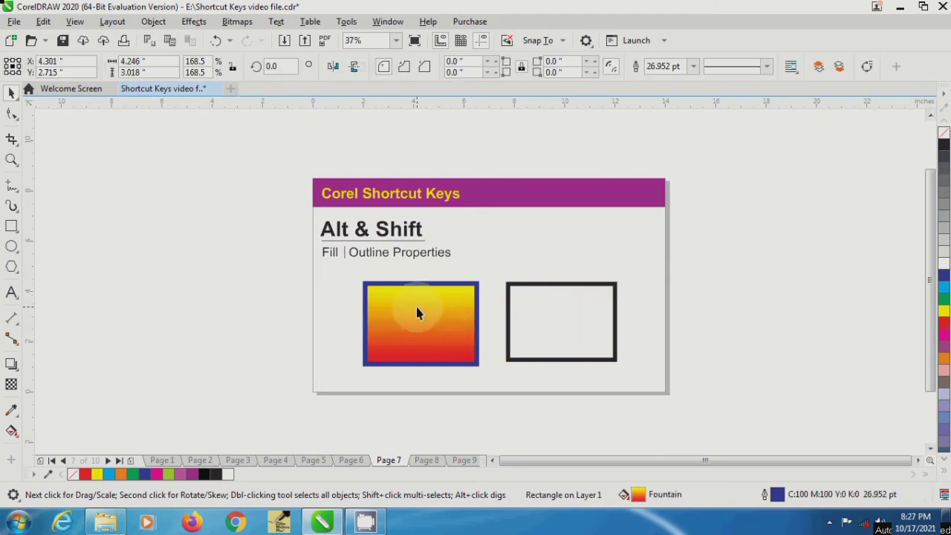
pyautogui.moveTo(417, 313); pyautogui.dragTo(570, 315)
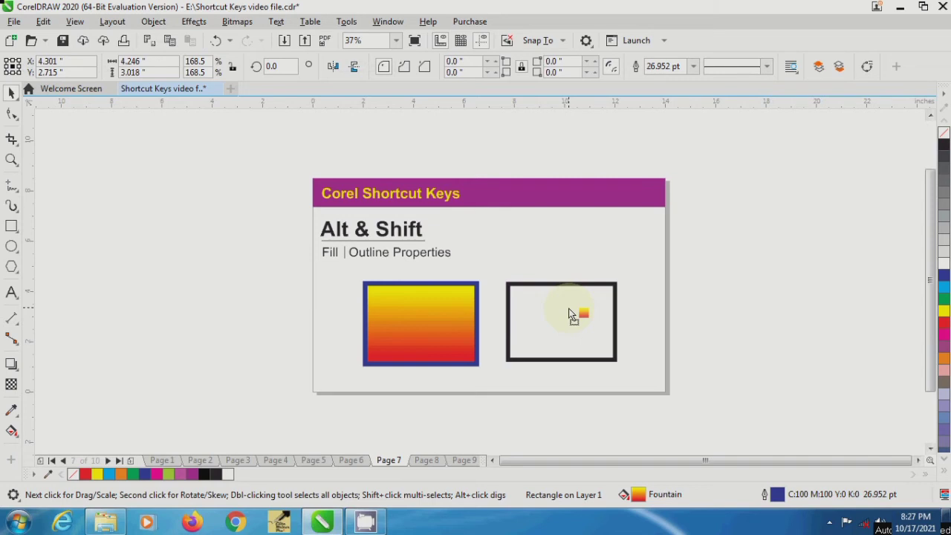
pyautogui.moveTo(570, 314); pyautogui.dragTo(570, 313)
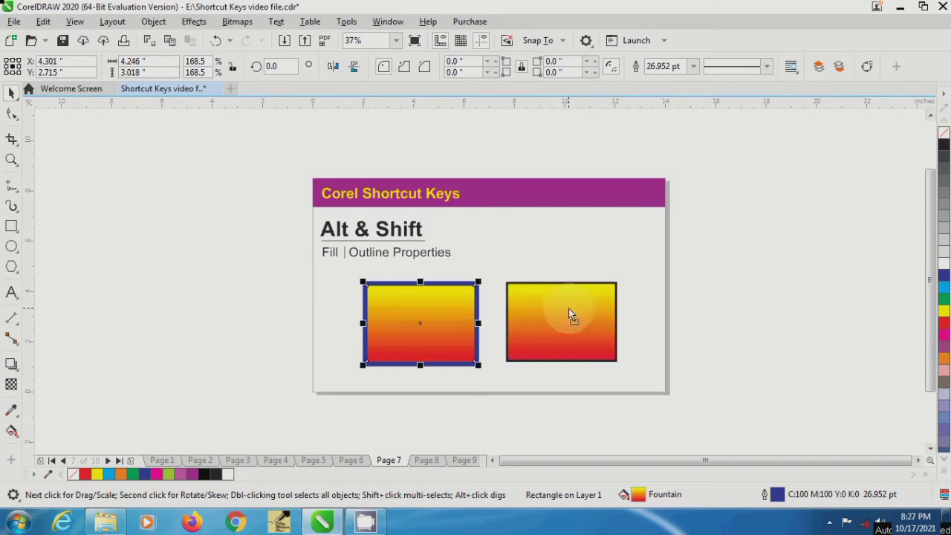
# Step: Copy the thick blue outline of the first gradient rectangle onto the black-outlined rectangle, leaving both deselected
pyautogui.click(694, 251)
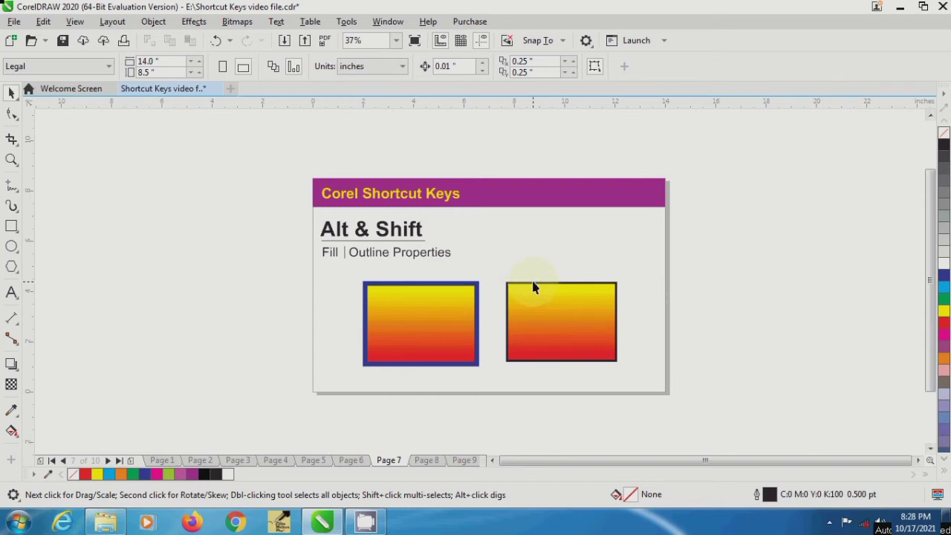
pyautogui.scroll(3, 476, 284)
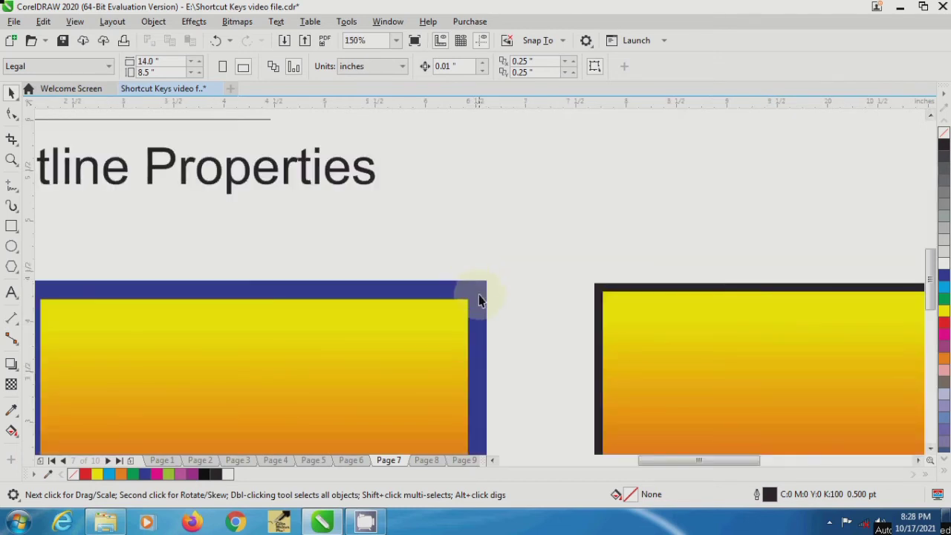
pyautogui.click(477, 290)
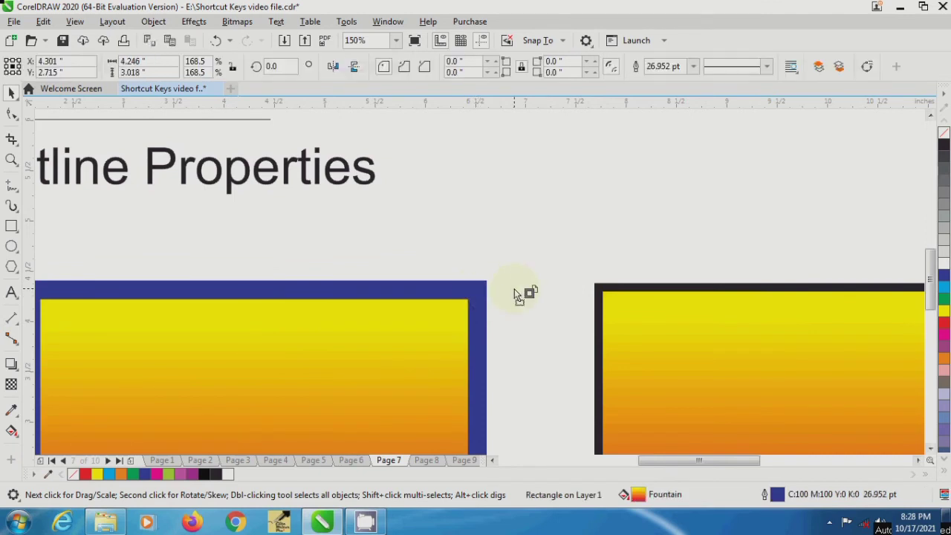
pyautogui.click(604, 291)
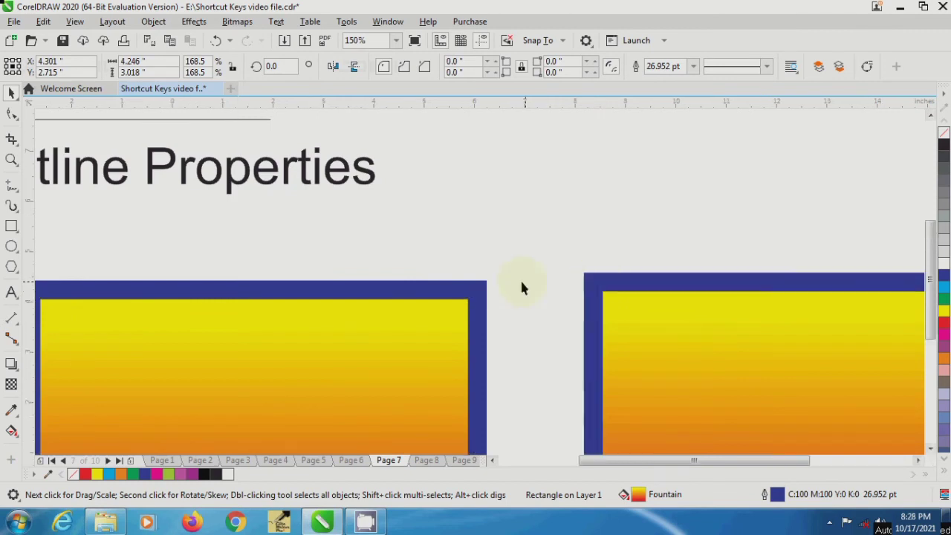
pyautogui.scroll(-3, 520, 282)
pyautogui.click(600, 264)
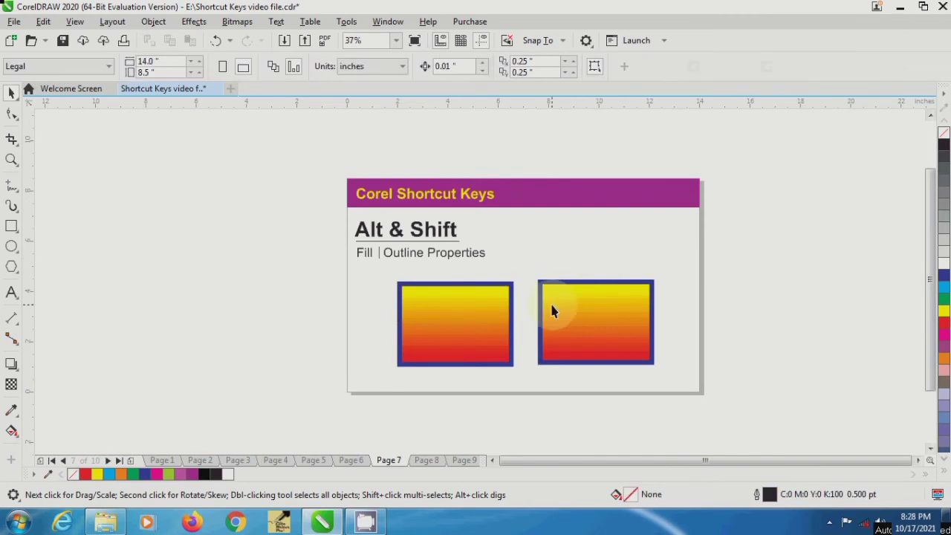
pyautogui.scroll(2, 553, 311)
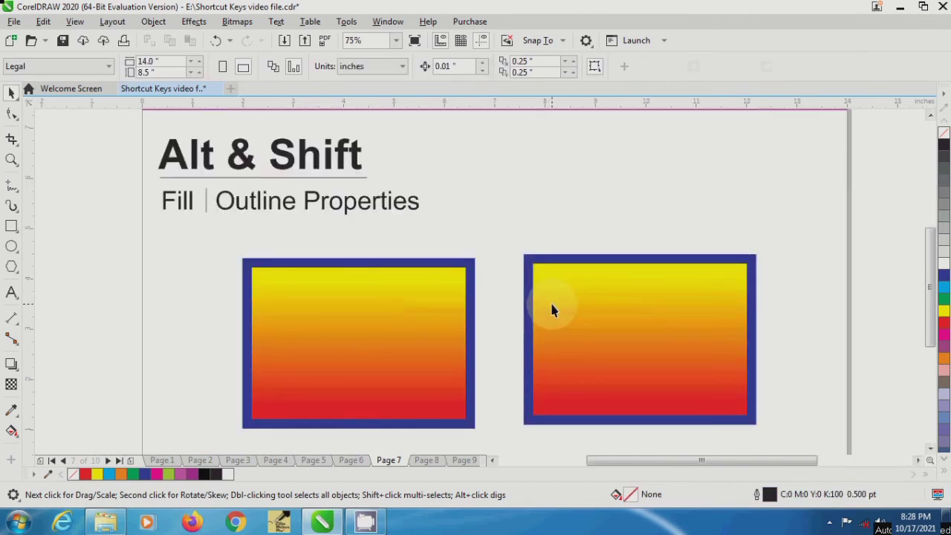
pyautogui.scroll(-2, 471, 270)
pyautogui.scroll(2, 518, 191)
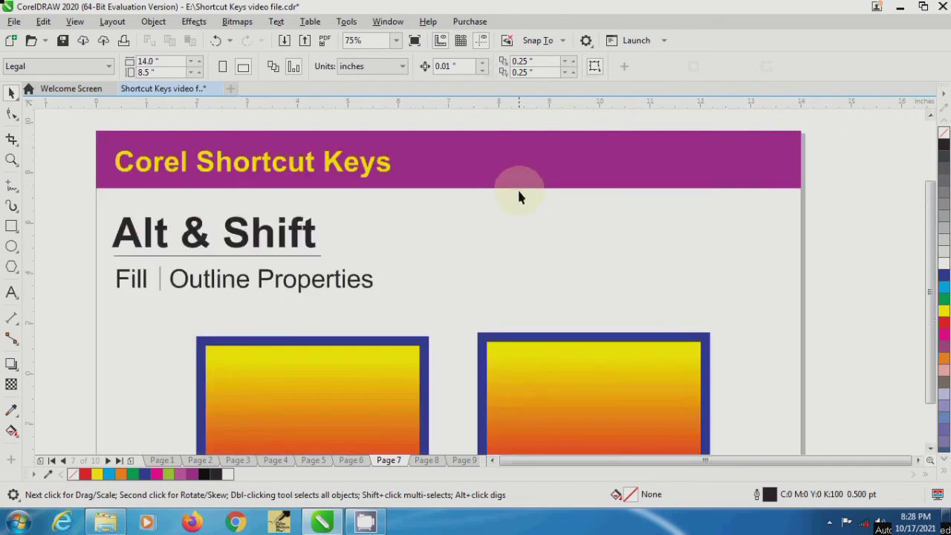
pyautogui.scroll(-2, 518, 191)
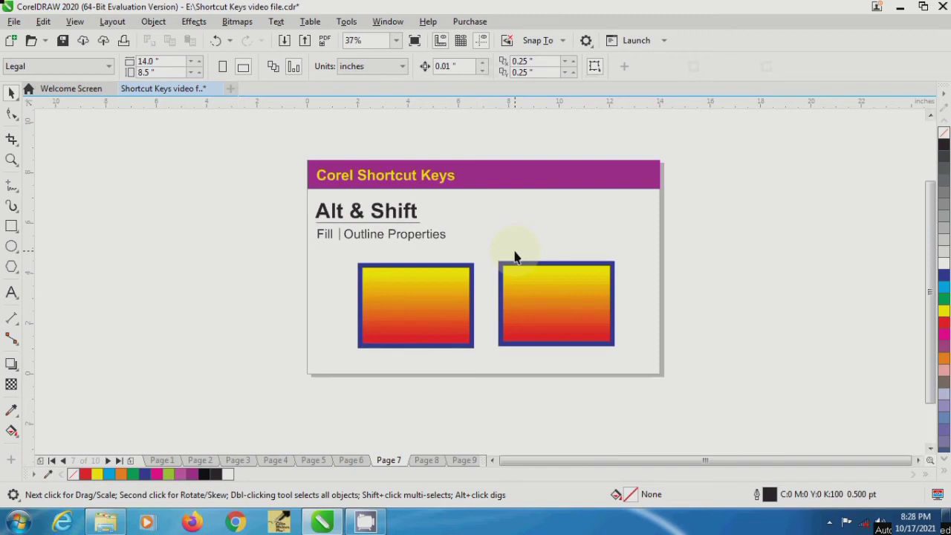
# Step: Go to page 8 and examine the blue "Corel Shortcut Keys" text, leaving it deselected
pyautogui.press('pagedown')
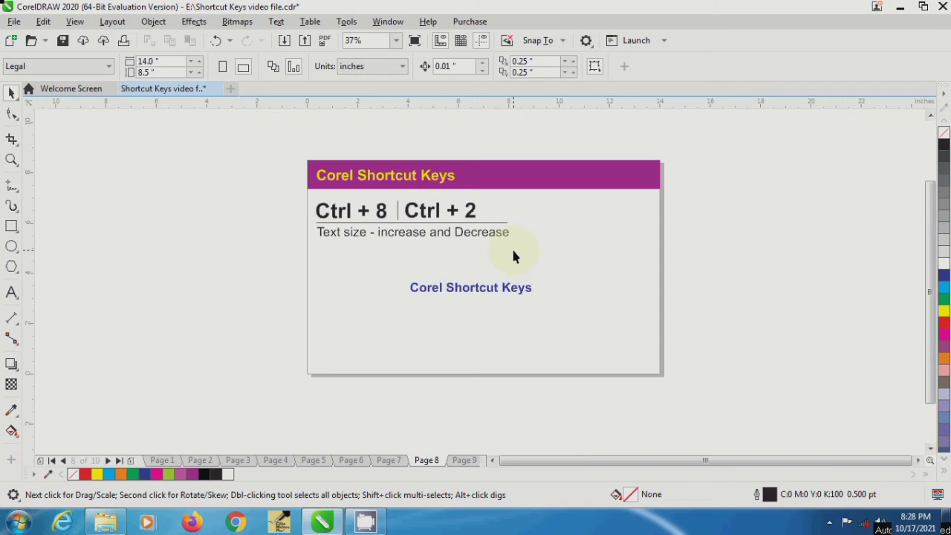
pyautogui.click(474, 292)
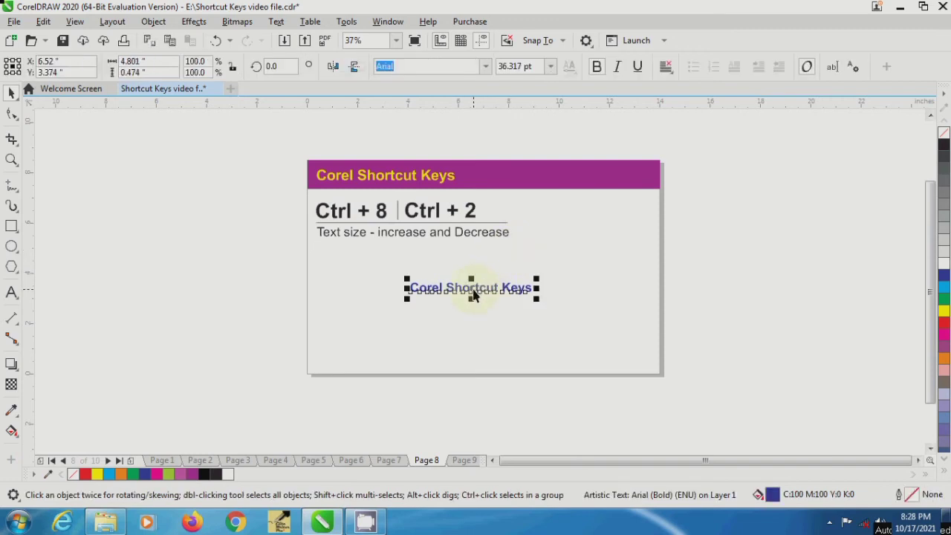
pyautogui.click(464, 307)
pyautogui.click(466, 292)
pyautogui.click(462, 330)
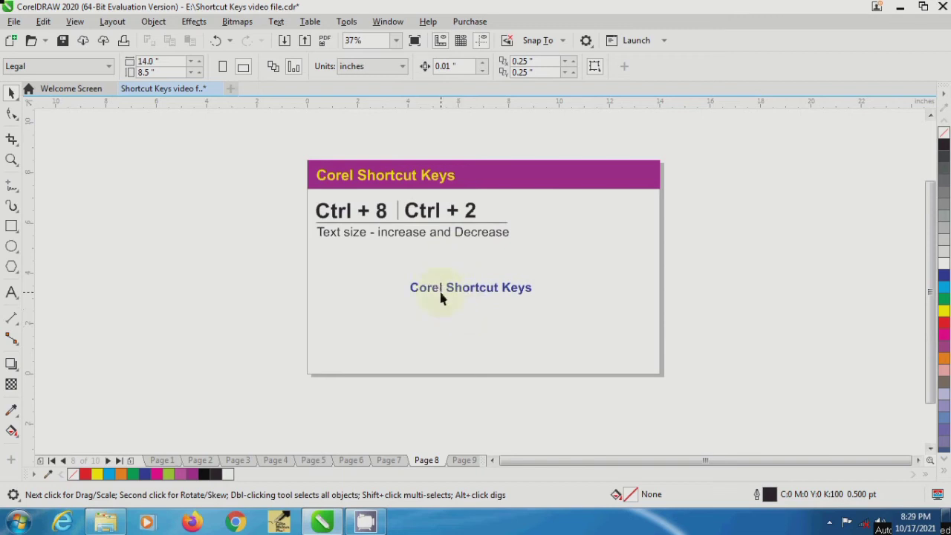
pyautogui.doubleClick(442, 296)
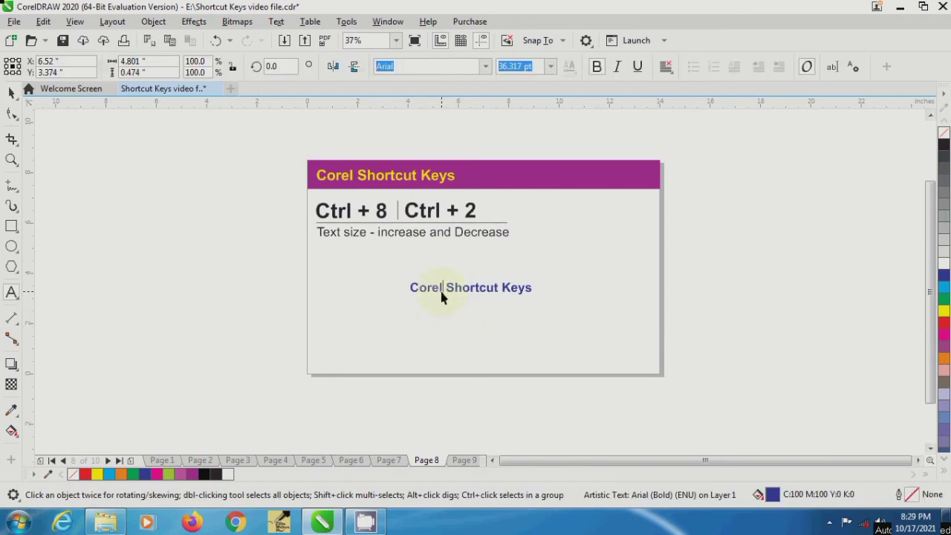
pyautogui.click(11, 92)
pyautogui.click(280, 292)
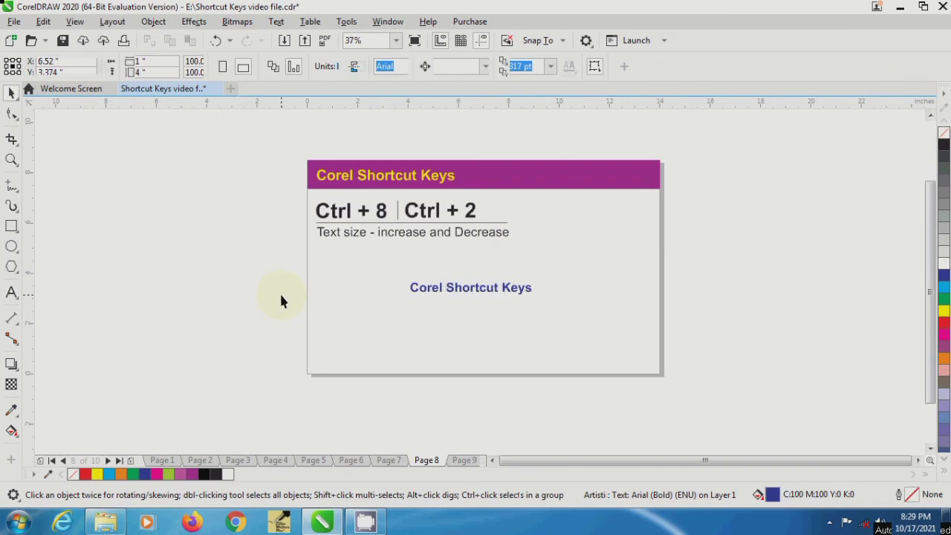
# Step: Select all characters of the blue "Corel Shortcut Keys" text and increase the font size incrementally to 110.317 pt
pyautogui.click(470, 295)
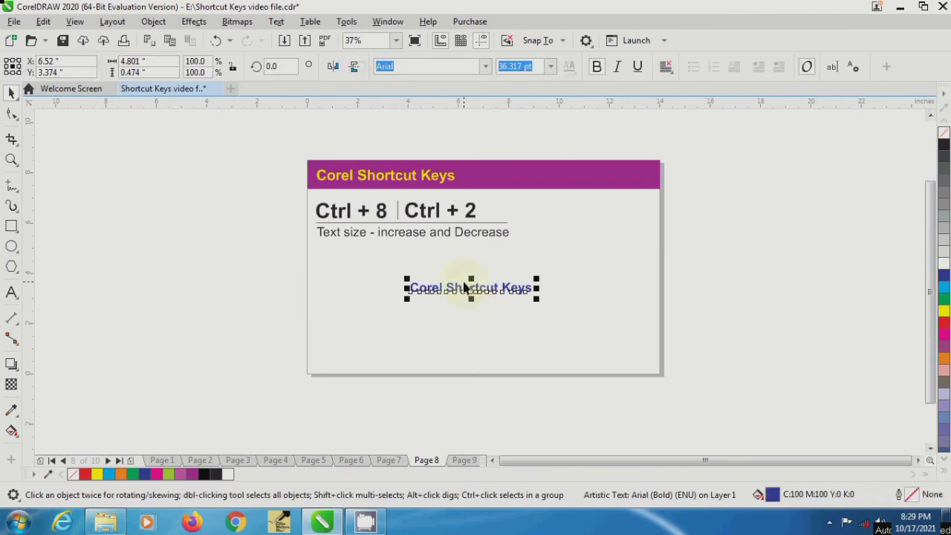
pyautogui.doubleClick(461, 290)
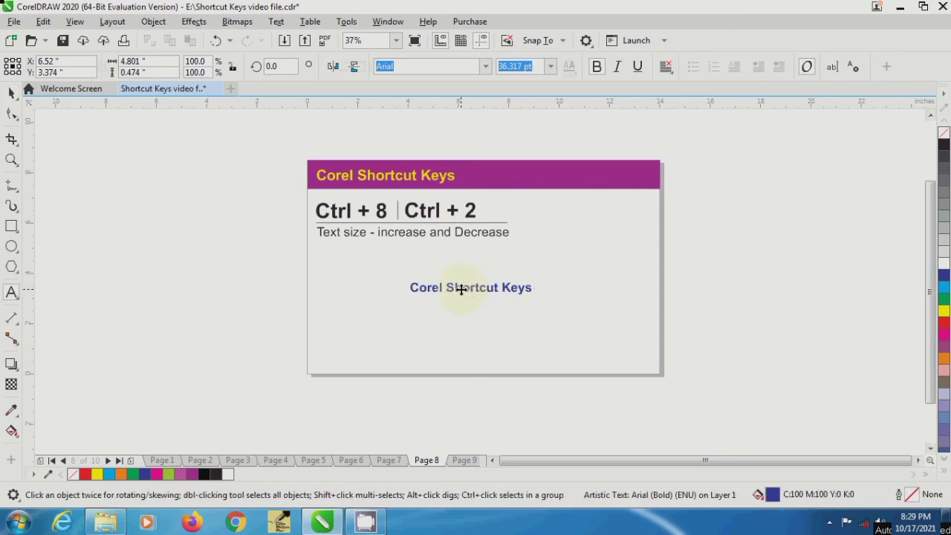
pyautogui.hotkey('ctrl', 'a')
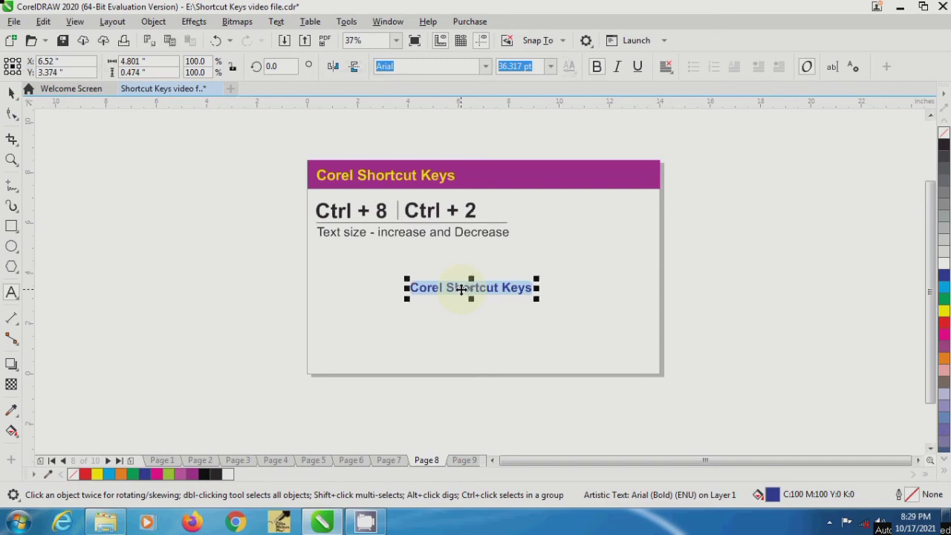
pyautogui.hotkey('ctrl', '8')
pyautogui.hotkey('ctrl', '8')
pyautogui.hotkey('ctrl', '8')
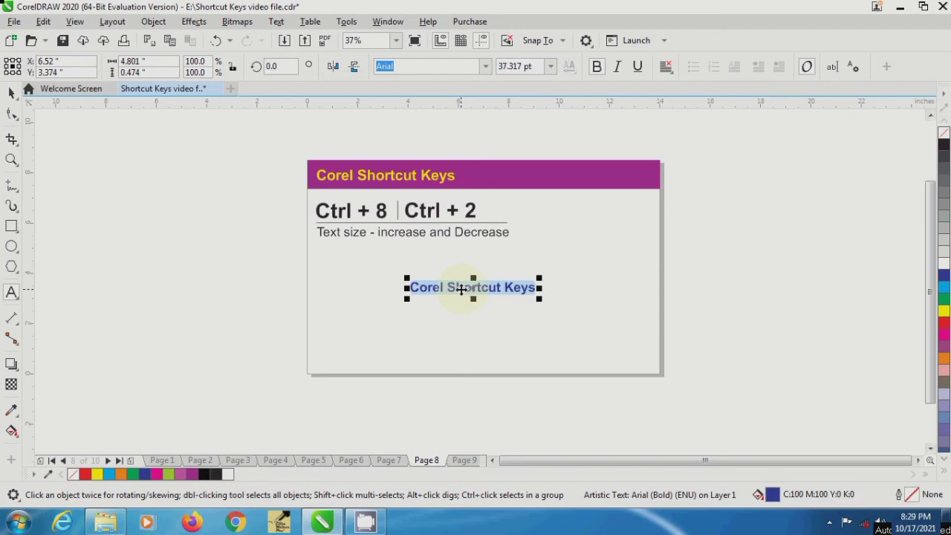
pyautogui.hotkey('ctrl', '8')
pyautogui.hotkey('ctrl', '8')
pyautogui.hotkey('ctrl', '8')
pyautogui.hotkey('ctrl', '8')
pyautogui.hotkey('ctrl', '8')
pyautogui.hotkey('ctrl', '8')
pyautogui.hotkey('ctrl', '8')
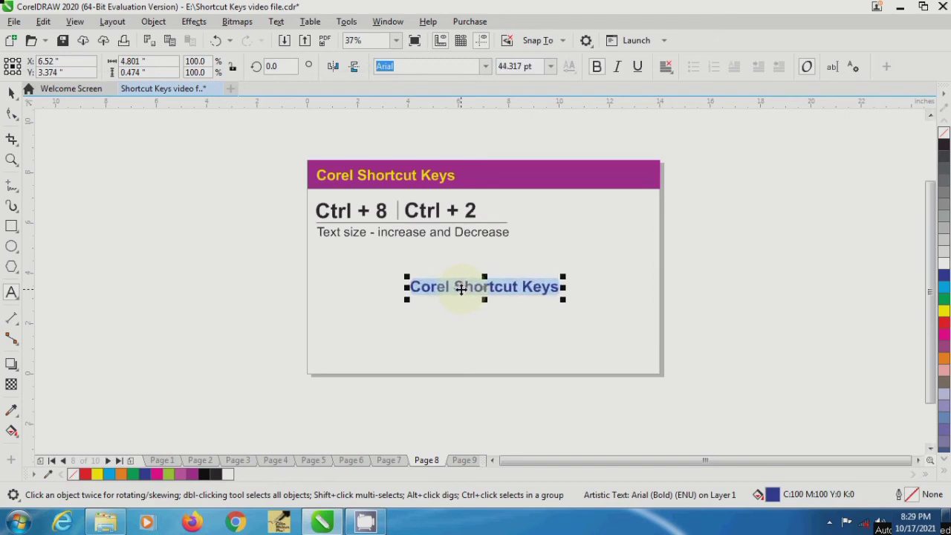
pyautogui.hotkey('ctrl', '8')
pyautogui.hotkey('ctrl', '8')
pyautogui.hotkey('ctrl', '8')
pyautogui.hotkey('ctrl', '8')
pyautogui.hotkey('ctrl', '8')
pyautogui.hotkey('ctrl', '8')
pyautogui.hotkey('ctrl', '8')
pyautogui.hotkey('ctrl', '8')
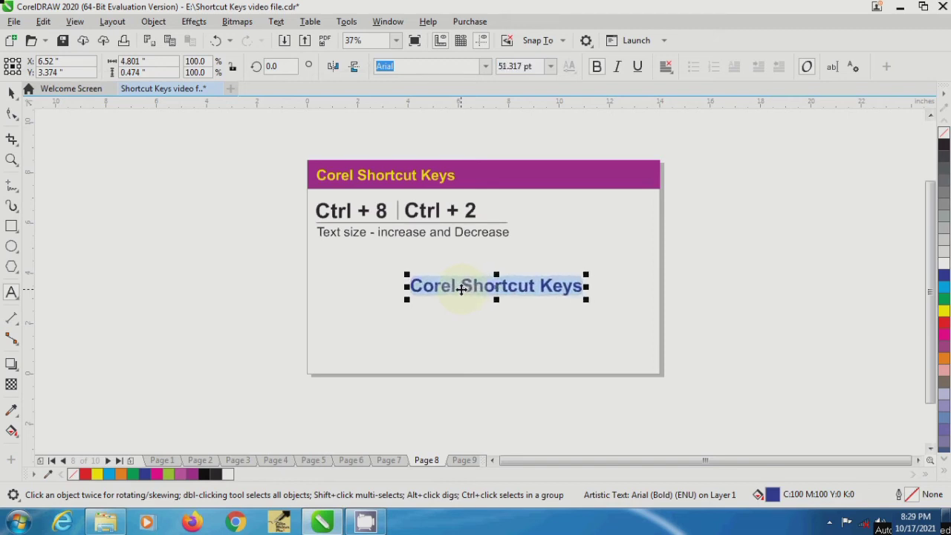
pyautogui.hotkey('ctrl', '8')
pyautogui.hotkey('ctrl', '8')
pyautogui.hotkey('ctrl', '8')
pyautogui.hotkey('ctrl', '8')
pyautogui.hotkey('ctrl', '8')
pyautogui.hotkey('ctrl', '8')
pyautogui.hotkey('ctrl', '8')
pyautogui.hotkey('ctrl', '8')
pyautogui.hotkey('ctrl', '8')
pyautogui.hotkey('ctrl', '8')
pyautogui.hotkey('ctrl', '8')
pyautogui.hotkey('ctrl', '8')
pyautogui.hotkey('ctrl', '8')
pyautogui.hotkey('ctrl', '8')
pyautogui.hotkey('ctrl', '8')
pyautogui.hotkey('ctrl', '8')
pyautogui.hotkey('ctrl', '8')
pyautogui.hotkey('ctrl', '8')
pyautogui.hotkey('ctrl', '8')
pyautogui.hotkey('ctrl', '8')
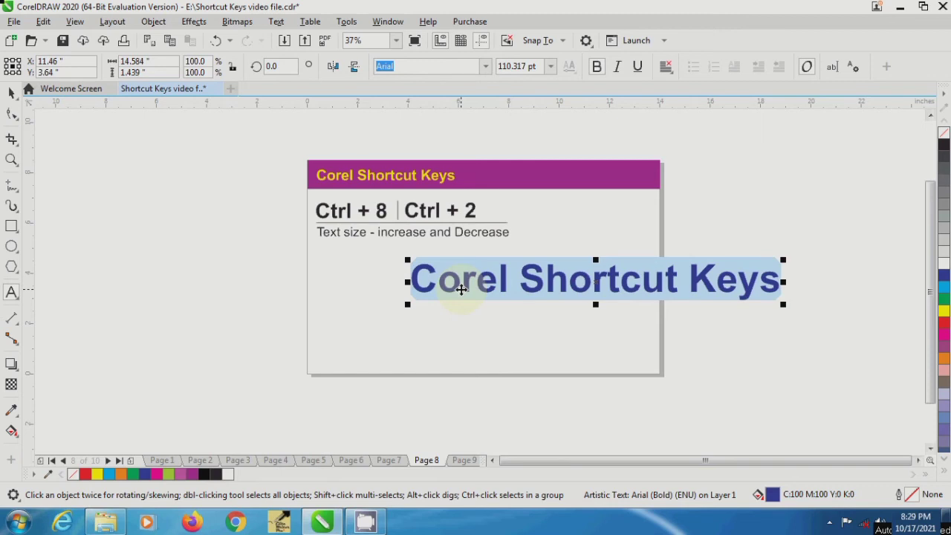
# Step: Decrease the blue text's font size incrementally to 43.317 pt, finish text editing and deselect it
pyautogui.hotkey('ctrl', '2')
pyautogui.hotkey('ctrl', '2')
pyautogui.hotkey('ctrl', '2')
pyautogui.hotkey('ctrl', '2')
pyautogui.hotkey('ctrl', '2')
pyautogui.hotkey('ctrl', '2')
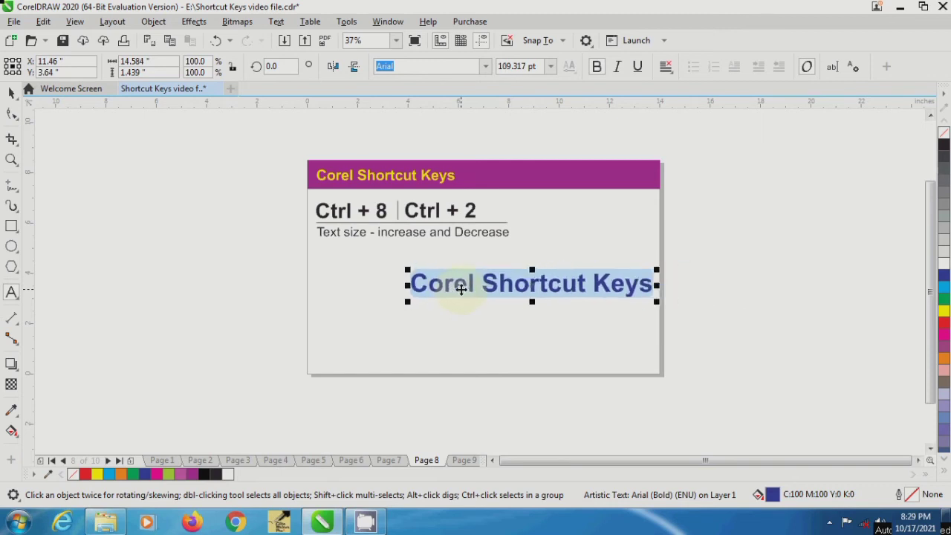
pyautogui.hotkey('ctrl', '2')
pyautogui.hotkey('ctrl', '2')
pyautogui.hotkey('ctrl', '2')
pyautogui.hotkey('ctrl', '2')
pyautogui.hotkey('ctrl', '2')
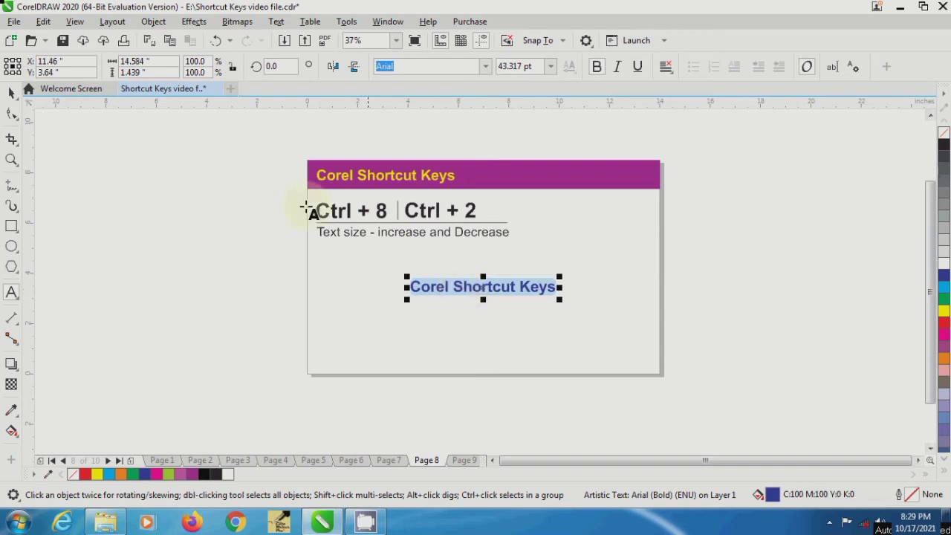
pyautogui.click(12, 93)
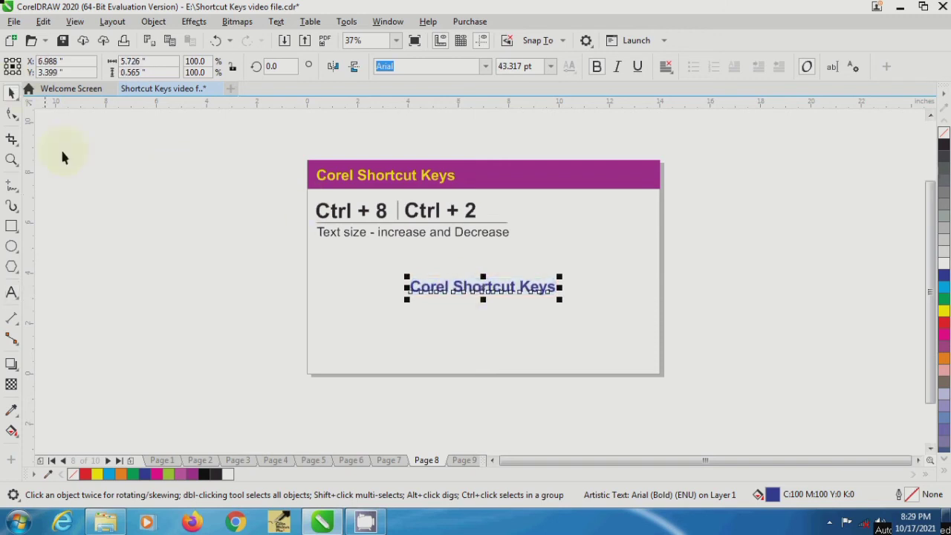
pyautogui.click(217, 267)
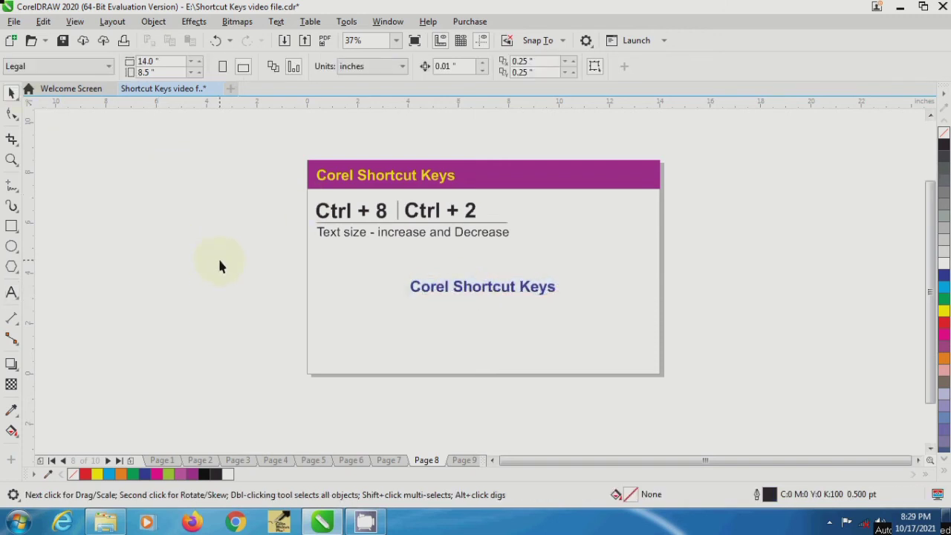
# Step: Go to page 9 and place a duplicate of the green text beside the original at about X 12.82, Y 4.02 inches
pyautogui.press('pagedown')
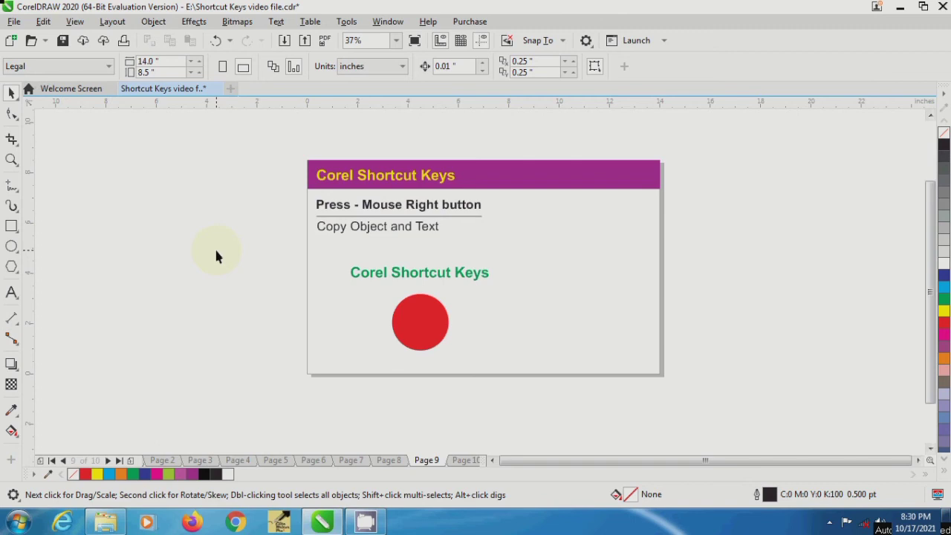
pyautogui.click(423, 270)
pyautogui.moveTo(421, 272); pyautogui.dragTo(631, 276)
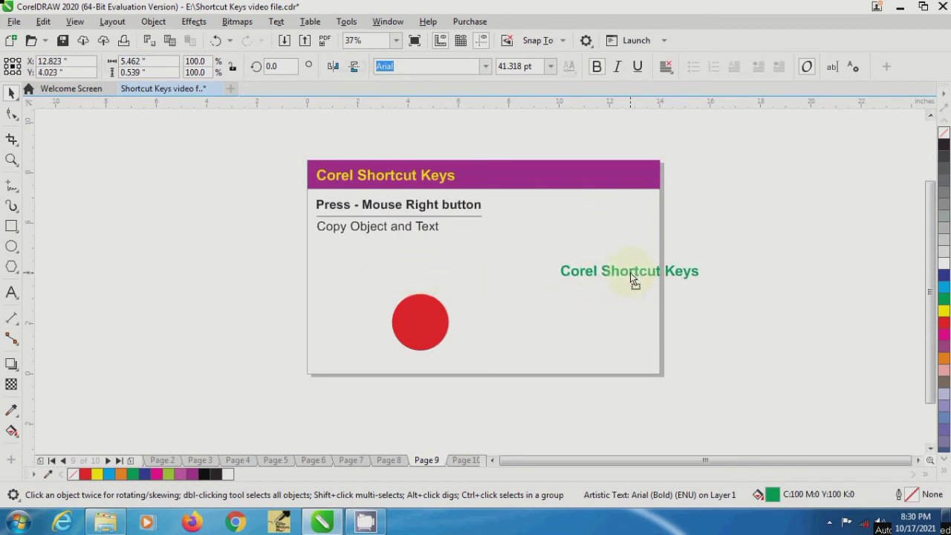
pyautogui.rightClick(631, 276)
pyautogui.click(584, 307)
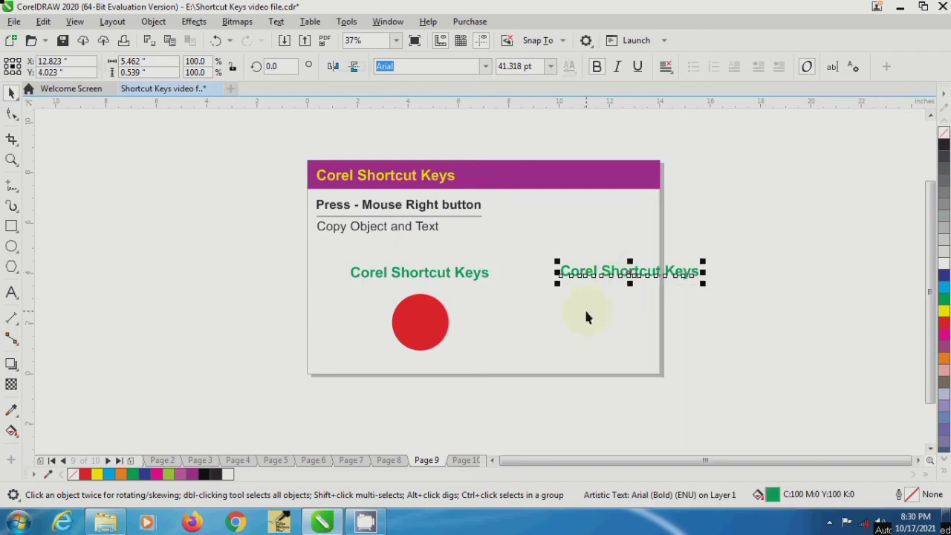
pyautogui.click(698, 312)
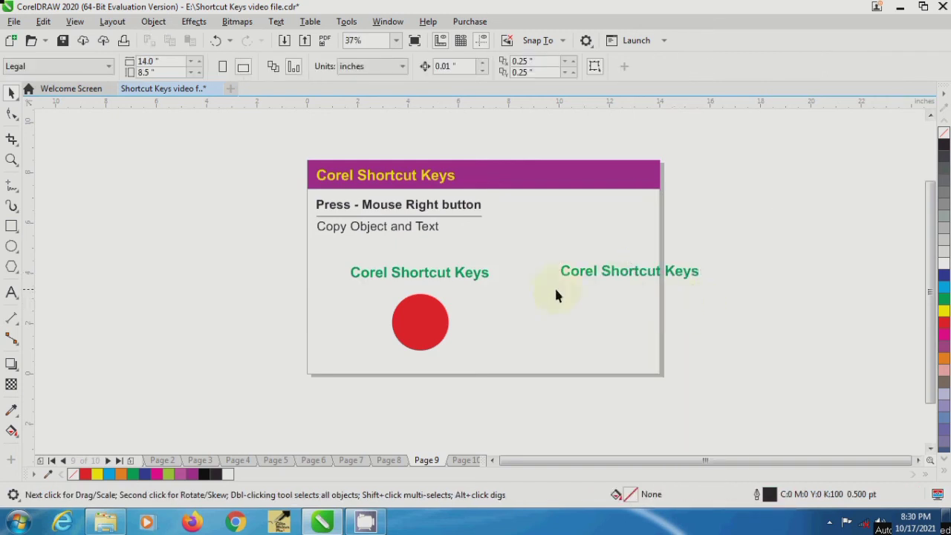